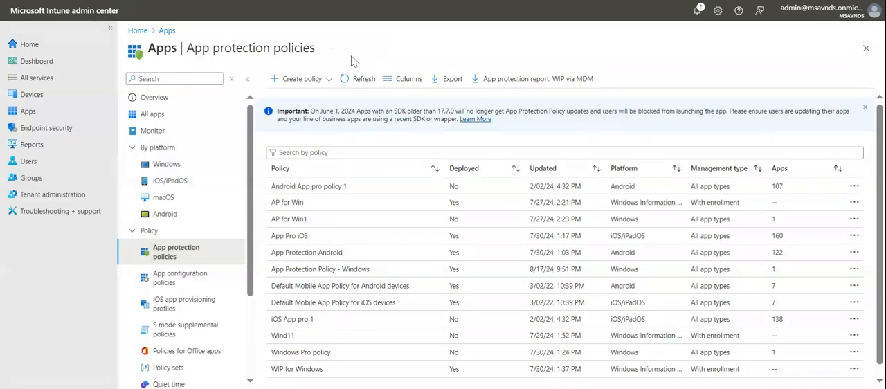
- Start a new app protection policy for Android and name it "App Protection Policy - Android"
left_click(305, 79)
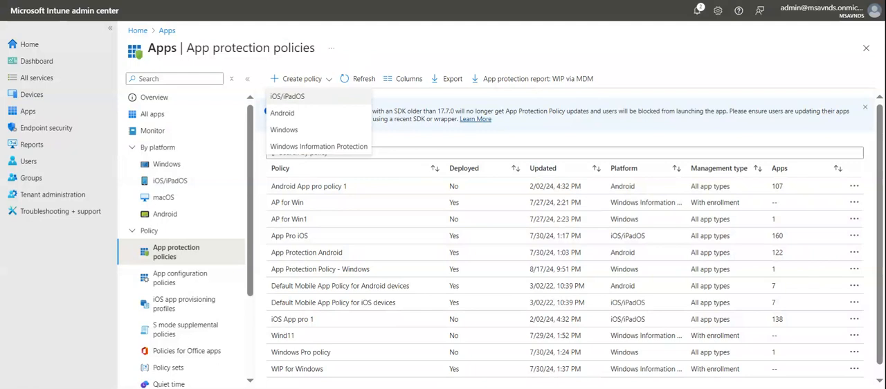
left_click(308, 114)
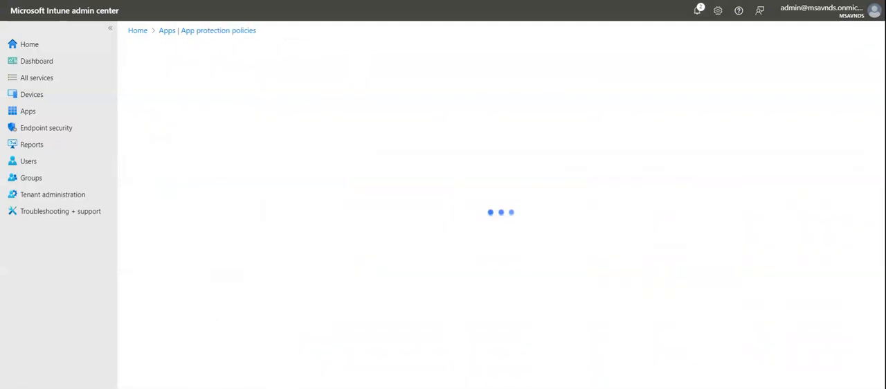
left_click(315, 112)
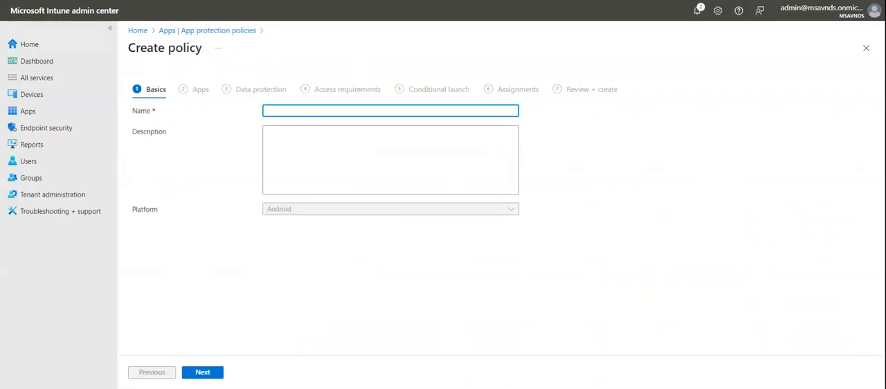
type("App Protection Policy - Android")
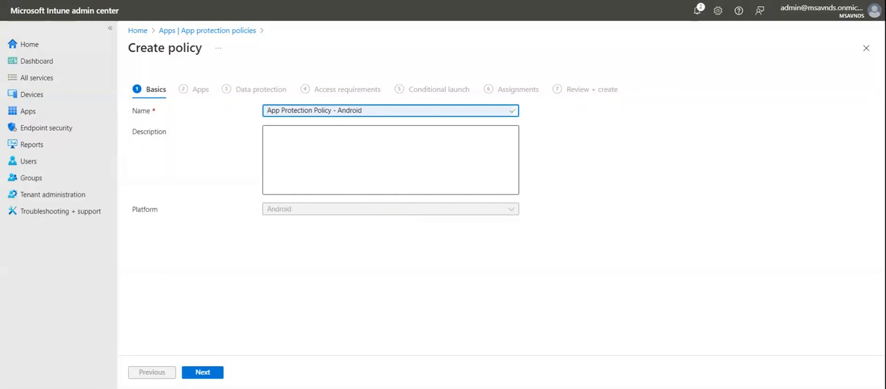
- Copy the policy name "App Protection Policy - Android" into the policy's description
left_click(401, 169)
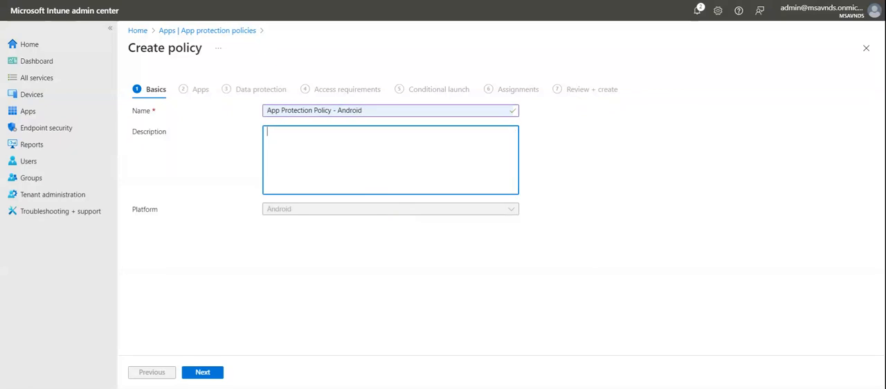
left_click_drag(361, 111, 262, 104)
key("ctrl+c")
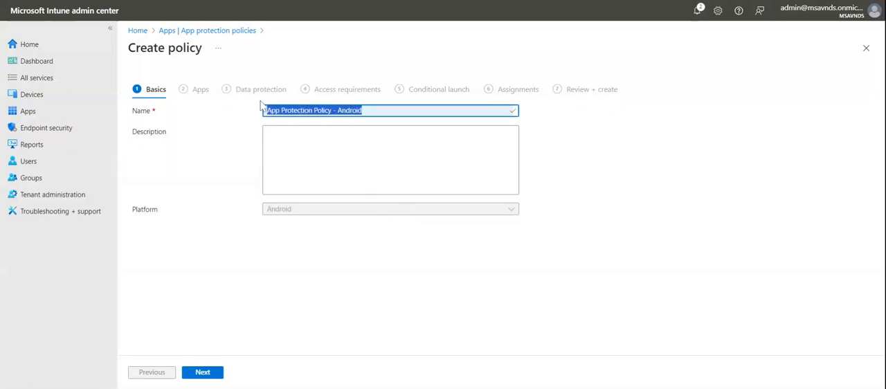
left_click(238, 170)
left_click(298, 158)
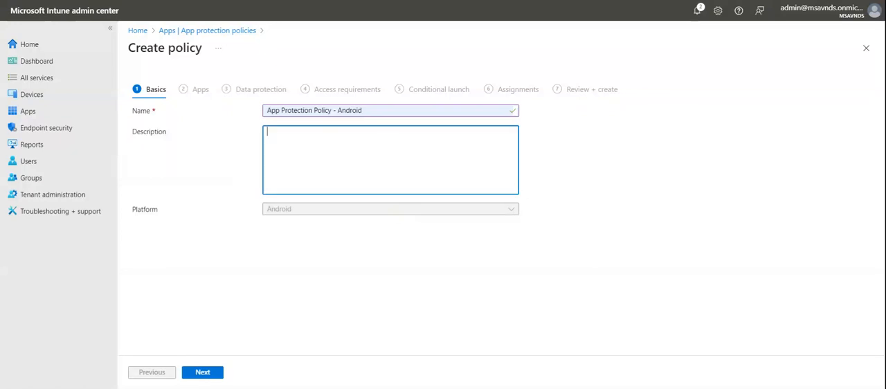
key("ctrl+v")
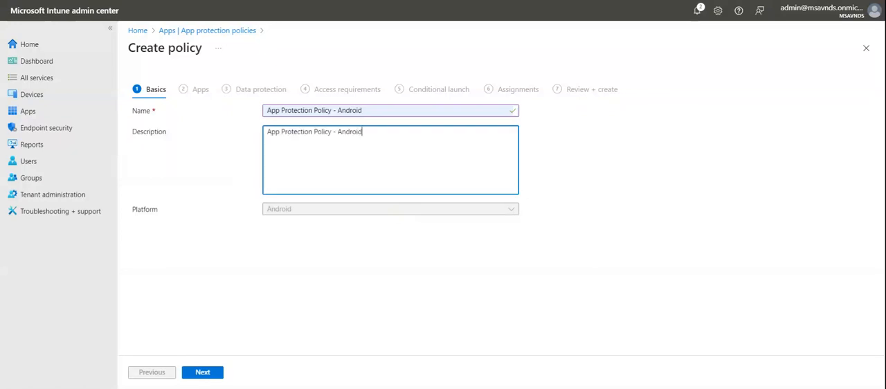
- Add "This policy would be targeting the Android devices." below a blank line in the description and proceed to the Apps stage
key("Return")
key("Return")
type("This policy would ")
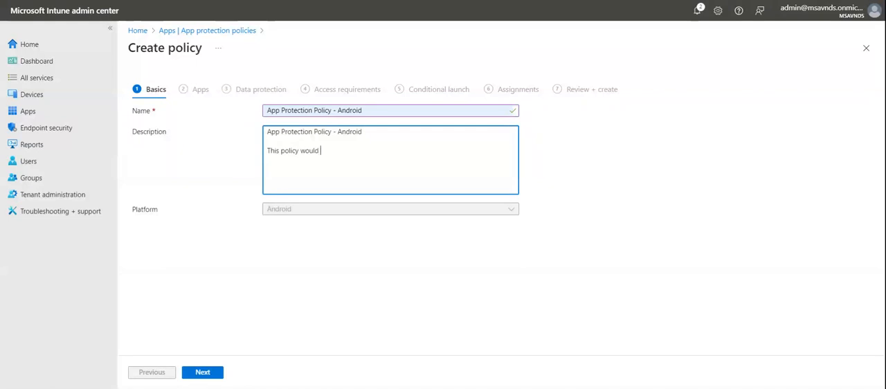
type("be targeting the Android ")
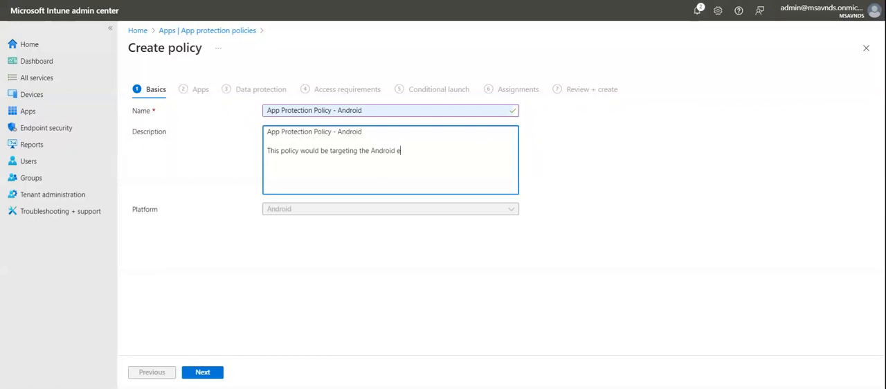
type("devices.")
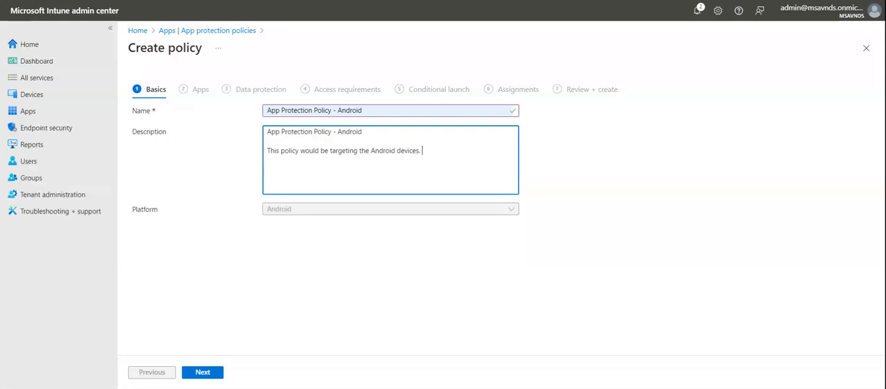
left_click_drag(423, 151, 267, 132)
left_click(324, 267)
left_click(204, 374)
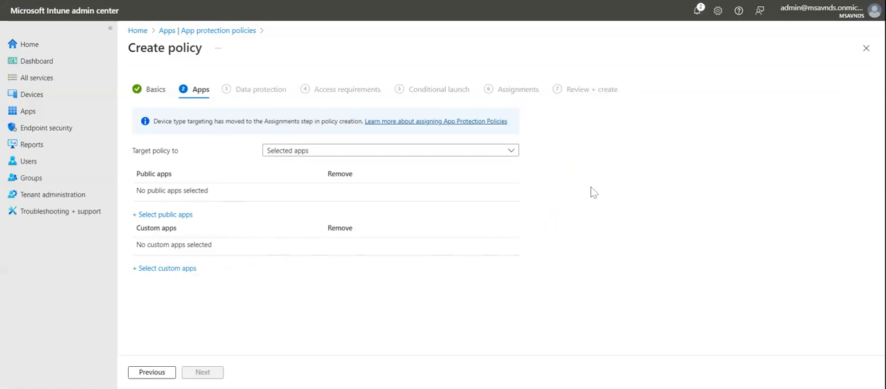
- Target the policy to All Apps and look through the list of apps it covers
left_click(493, 153)
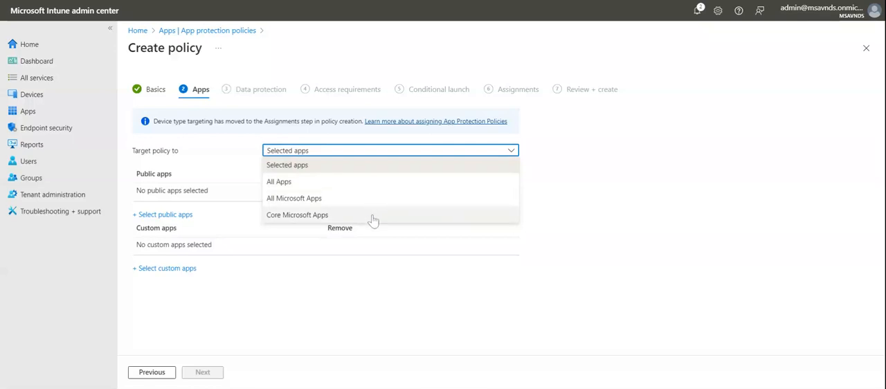
left_click(589, 256)
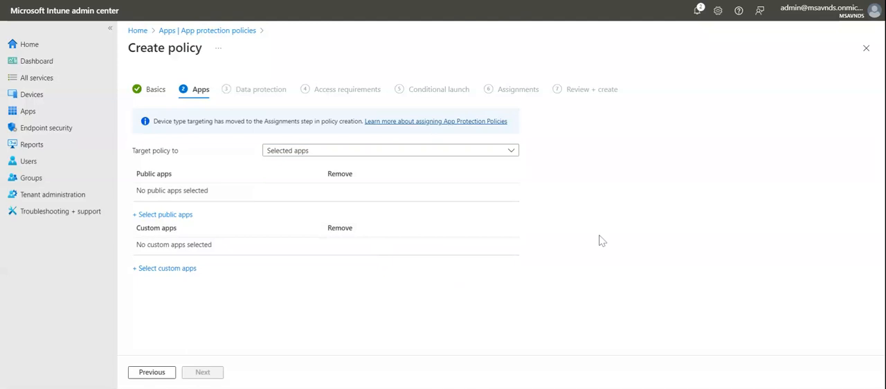
left_click(358, 160)
left_click(336, 182)
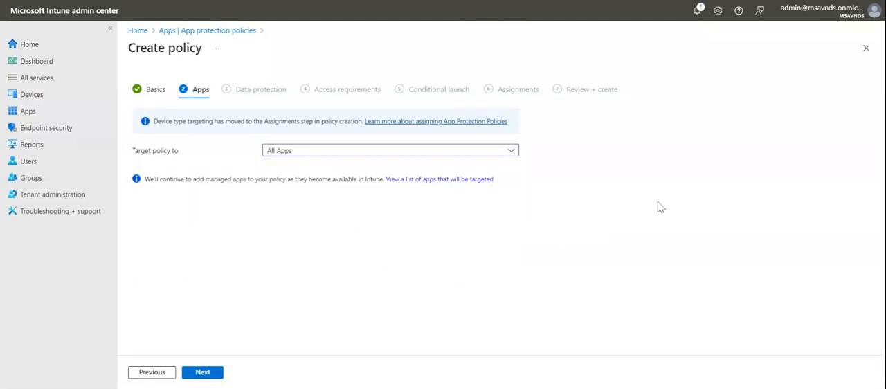
left_click(422, 180)
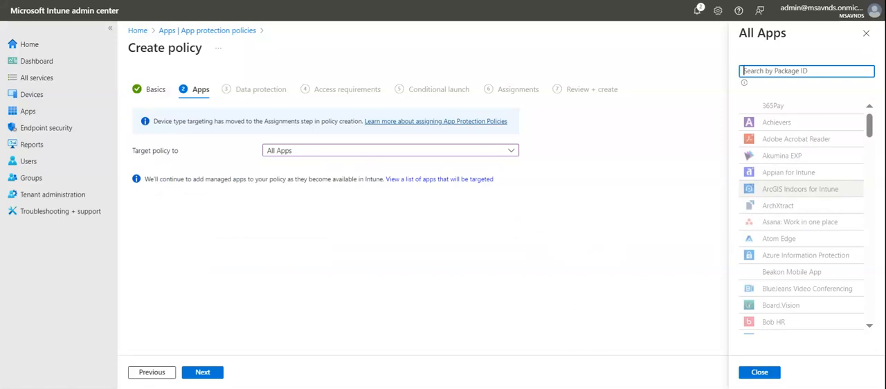
scroll(803, 215, "down", 15)
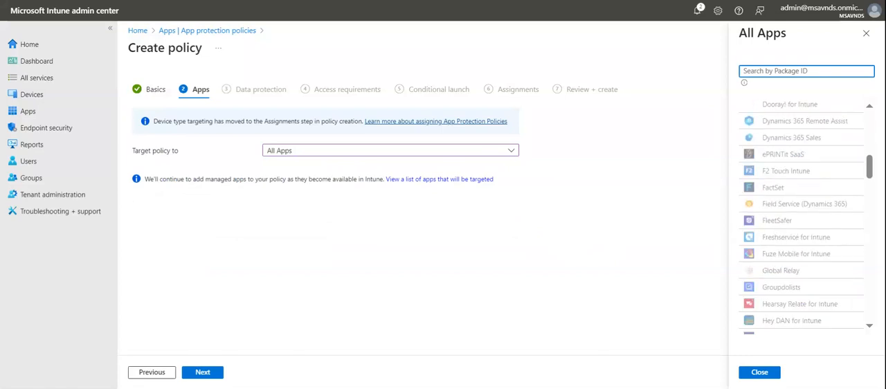
scroll(803, 215, "down", 5)
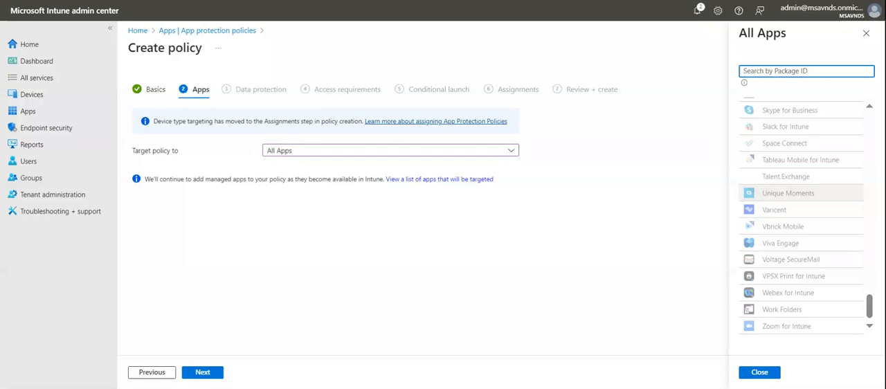
scroll(802, 214, "up", 20)
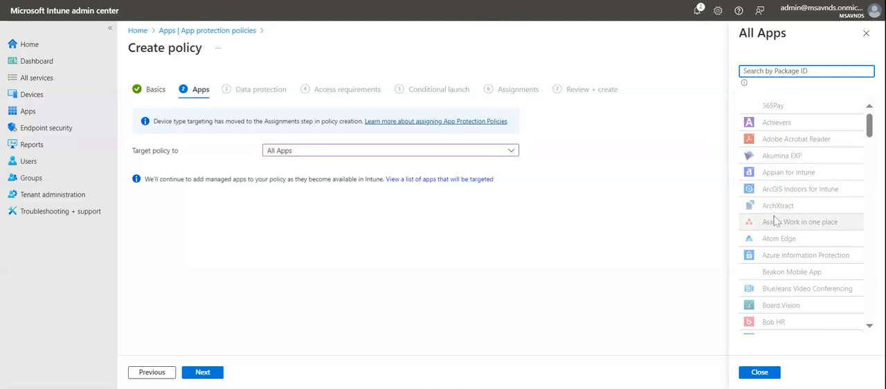
left_click(761, 374)
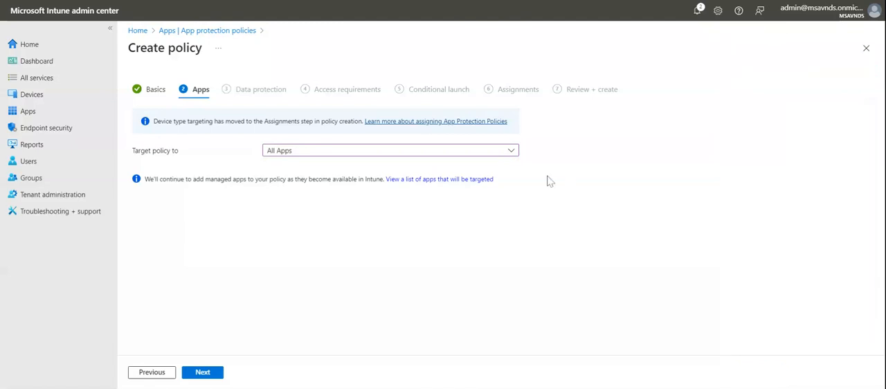
- Switch the policy target to All Microsoft Apps and look through the list of apps it covers
left_click(426, 153)
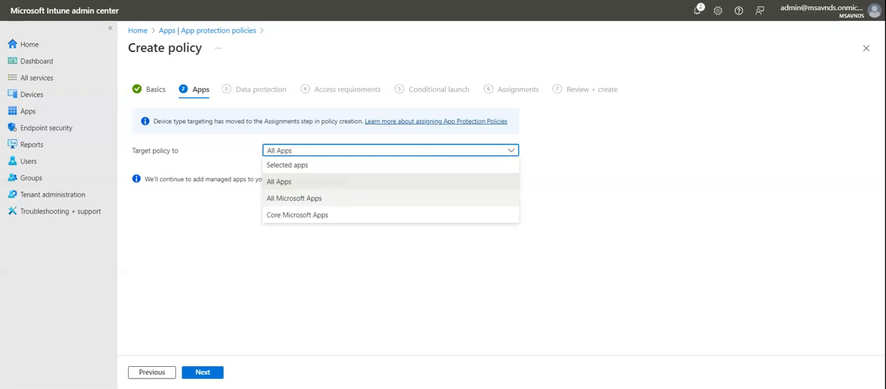
left_click(359, 198)
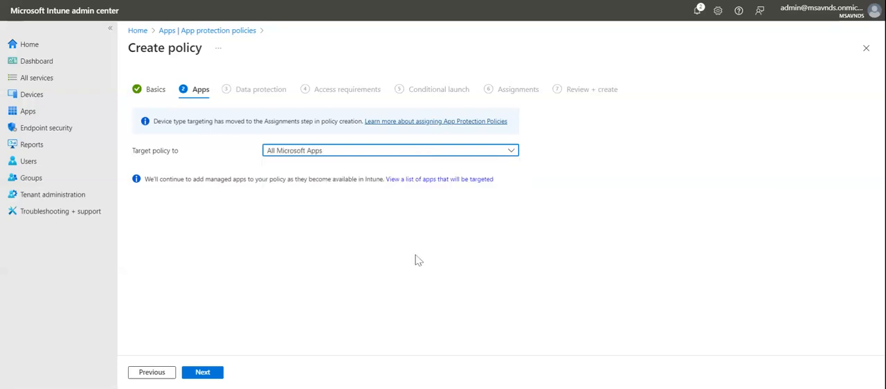
left_click(409, 181)
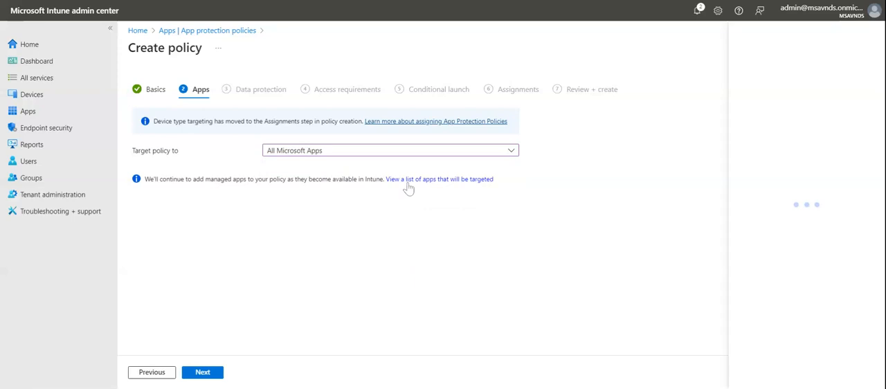
scroll(806, 199, "down", 5)
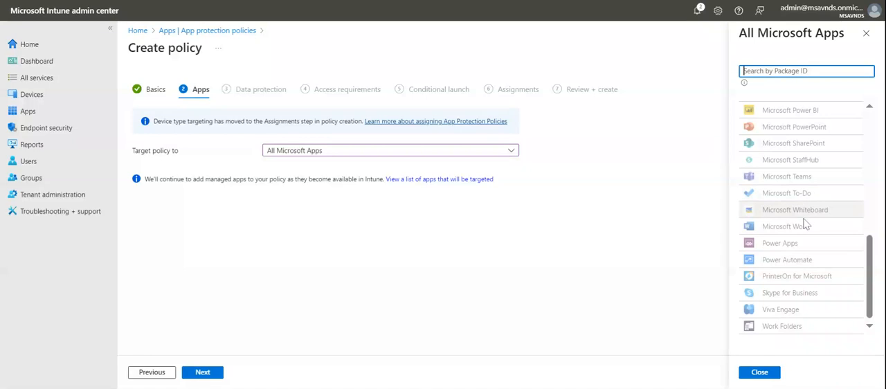
scroll(806, 214, "up", 5)
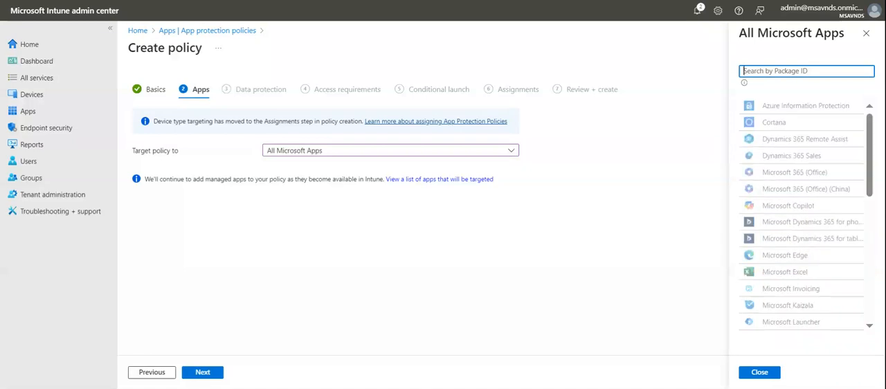
left_click(761, 374)
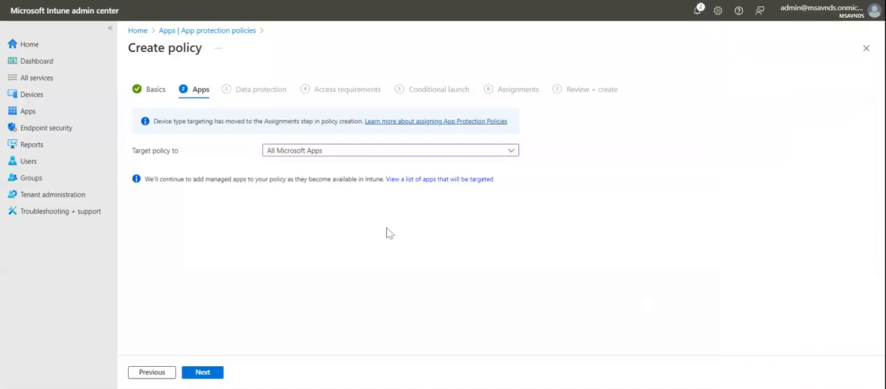
- Switch the policy target to Core Microsoft Apps and check which apps it covers
left_click(370, 153)
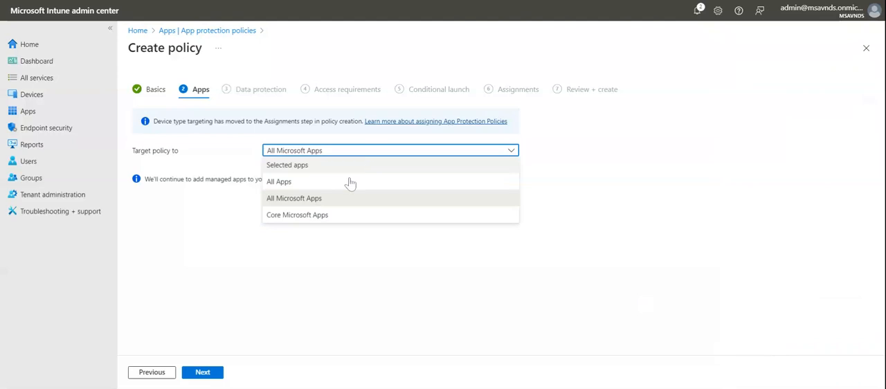
left_click(341, 215)
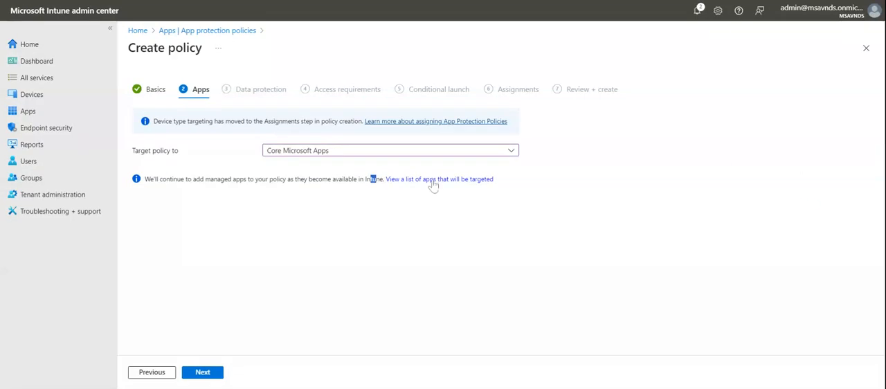
left_click(433, 180)
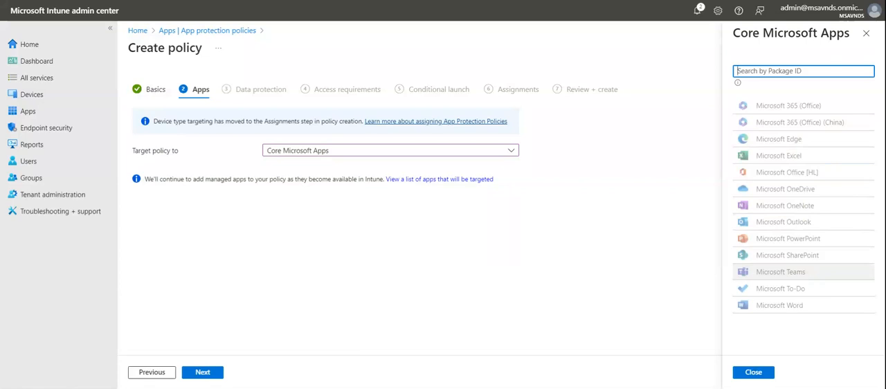
left_click(753, 373)
- Set the policy target to All Apps and proceed to the Data protection stage
left_click(392, 152)
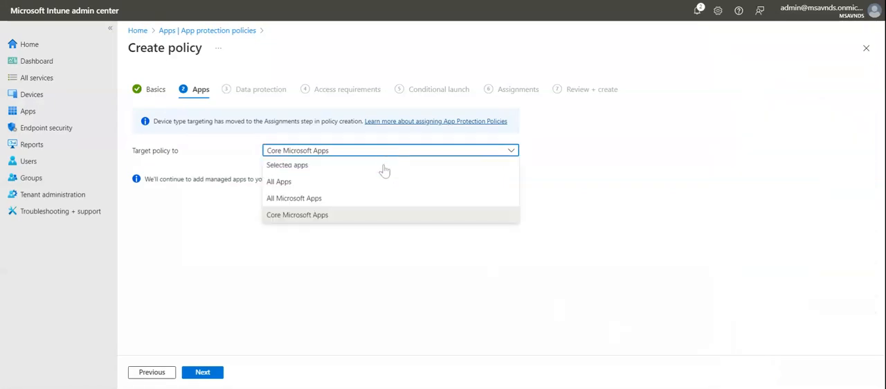
left_click(379, 182)
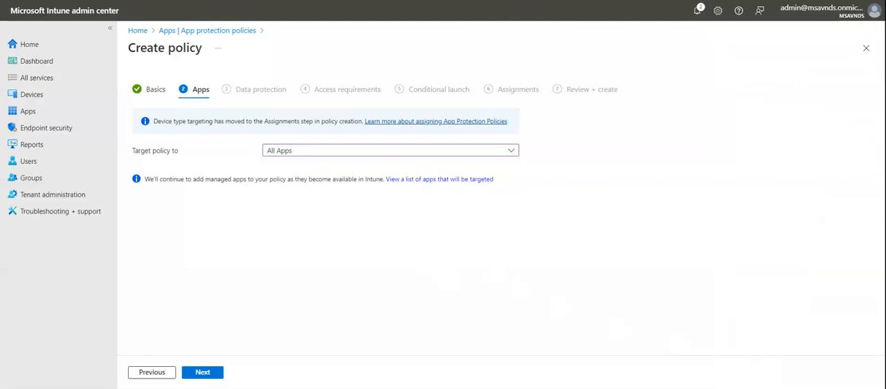
left_click(212, 372)
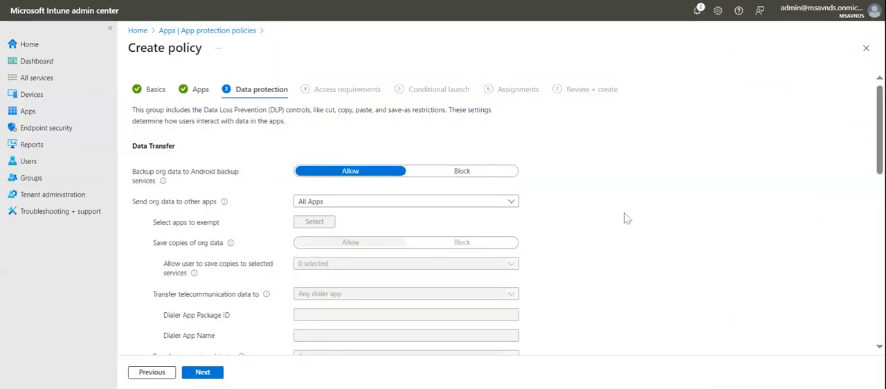
- Look through the Data Transfer, Encryption and Functionality sections of the data protection settings
scroll(630, 219, "down", 15)
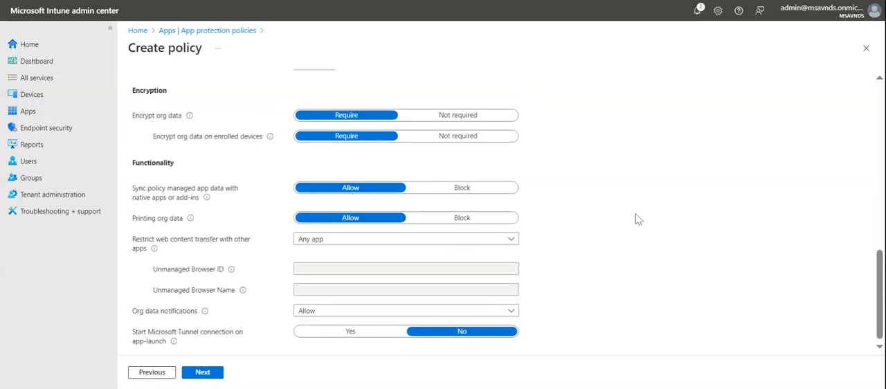
scroll(638, 220, "up", 15)
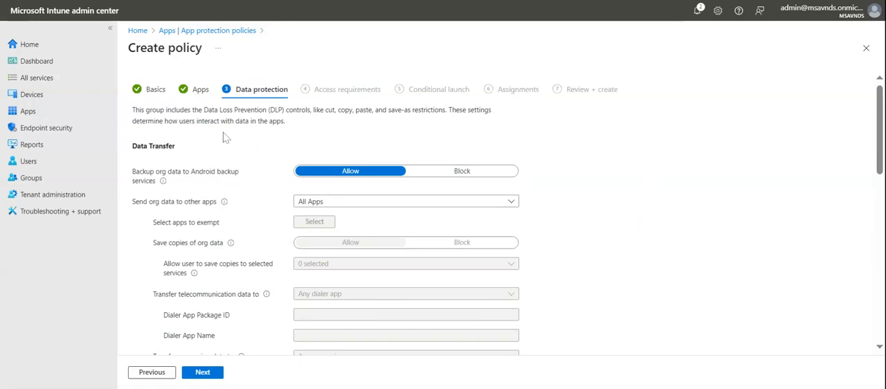
left_click_drag(137, 146, 186, 150)
scroll(186, 150, "down", 5)
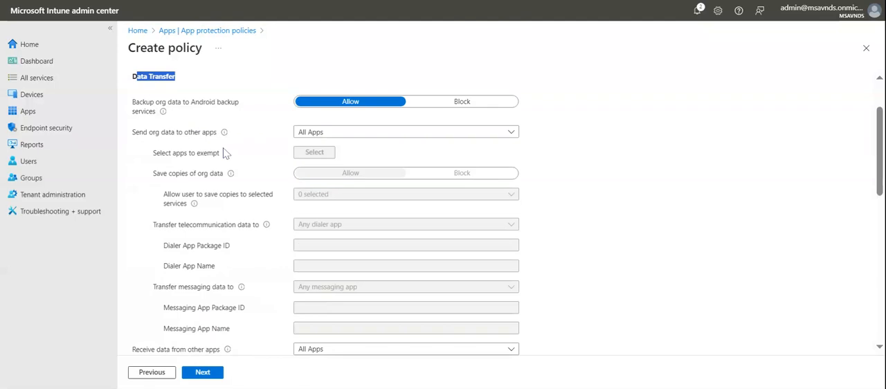
left_click_drag(144, 271, 233, 277)
scroll(231, 277, "down", 3)
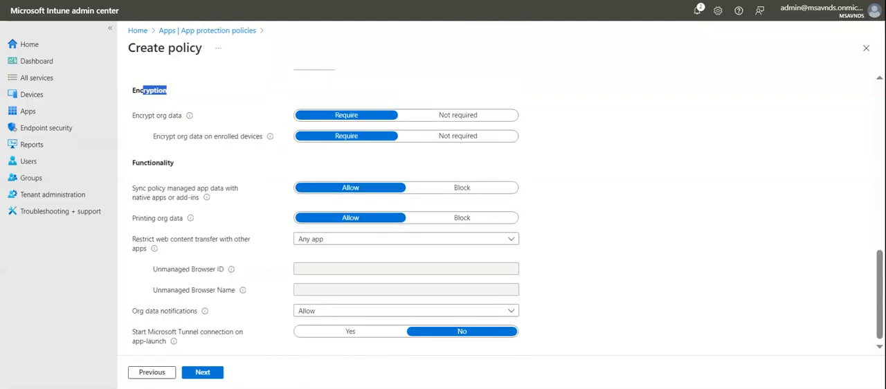
left_click(184, 167)
scroll(661, 183, "up", 15)
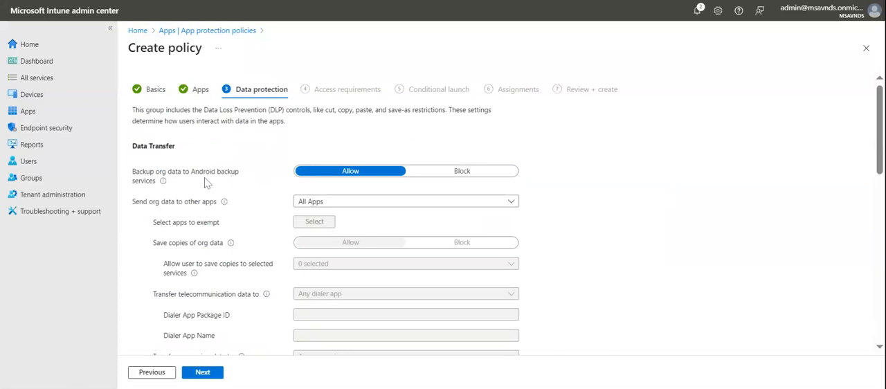
- Block the backup of org data to Android backup services
left_click_drag(195, 171, 236, 173)
left_click(242, 186)
left_click(461, 171)
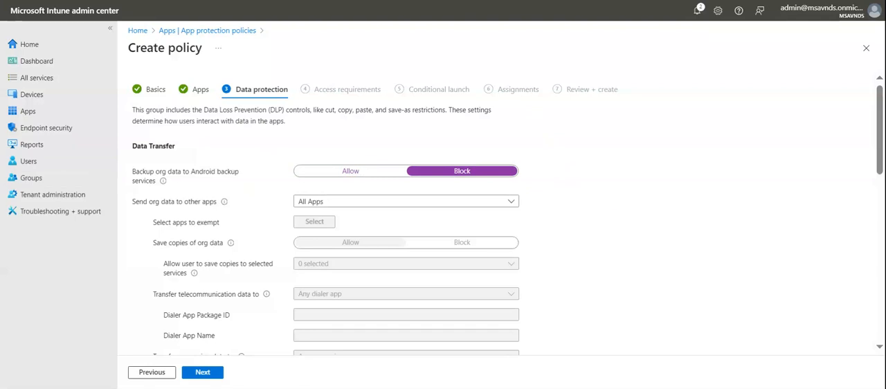
- Review the choices for sending org data to other apps and restrict it to Policy managed apps
scroll(616, 220, "down", 2)
scroll(617, 221, "up", 2)
left_click(367, 203)
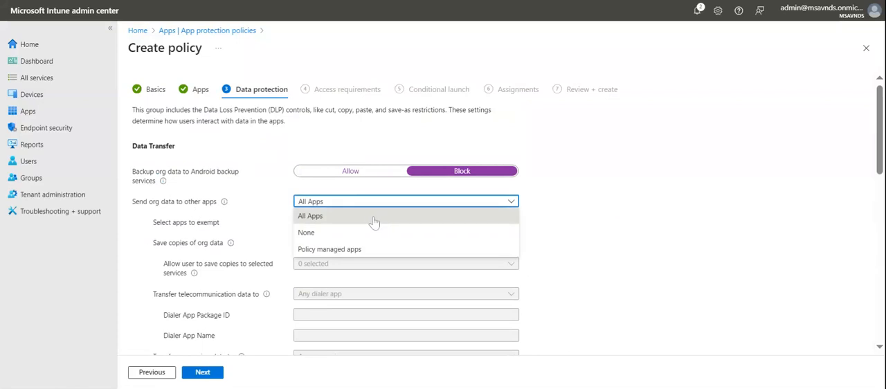
left_click(662, 229)
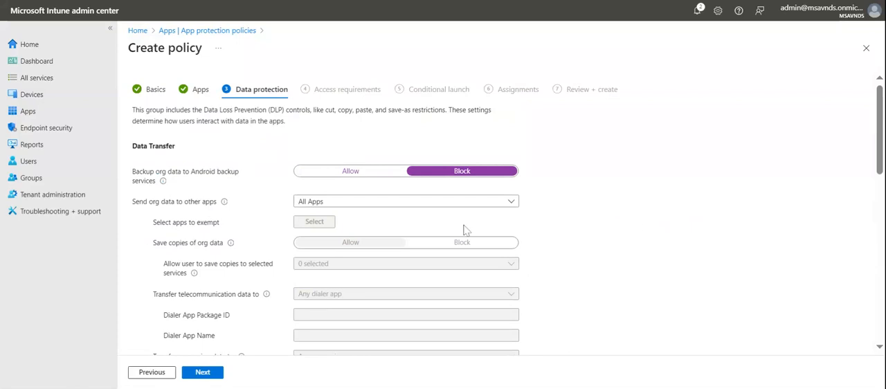
left_click(390, 208)
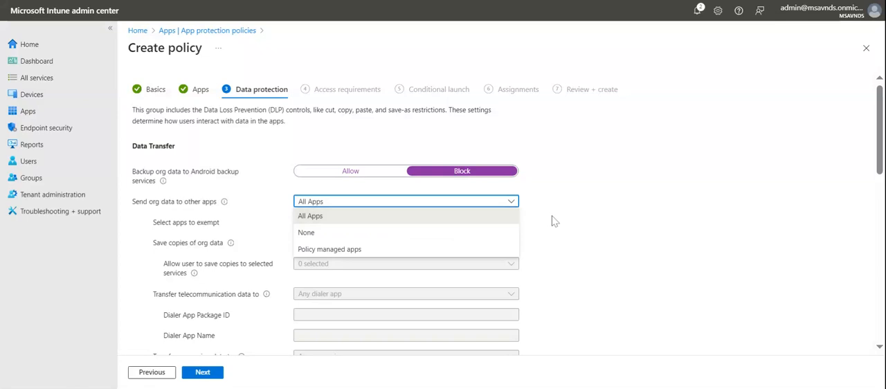
left_click(594, 209)
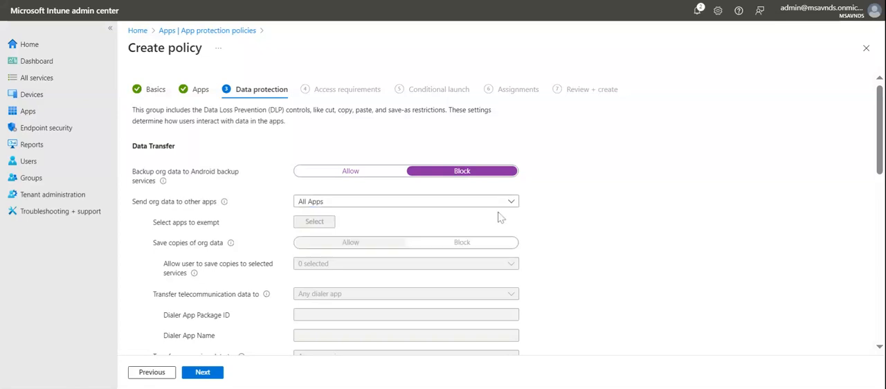
left_click(450, 207)
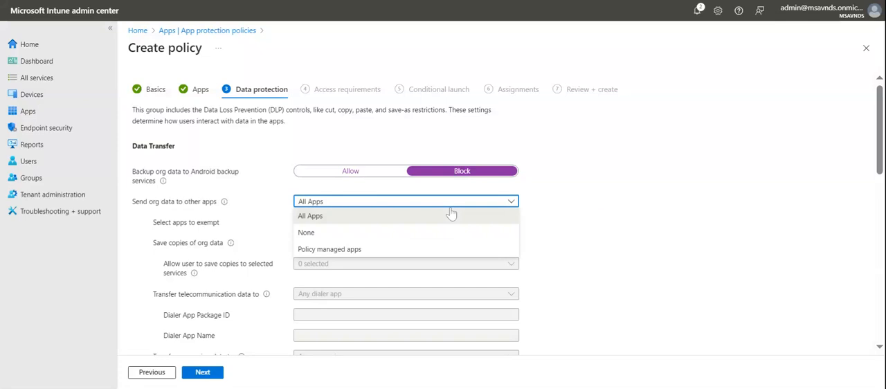
left_click(407, 251)
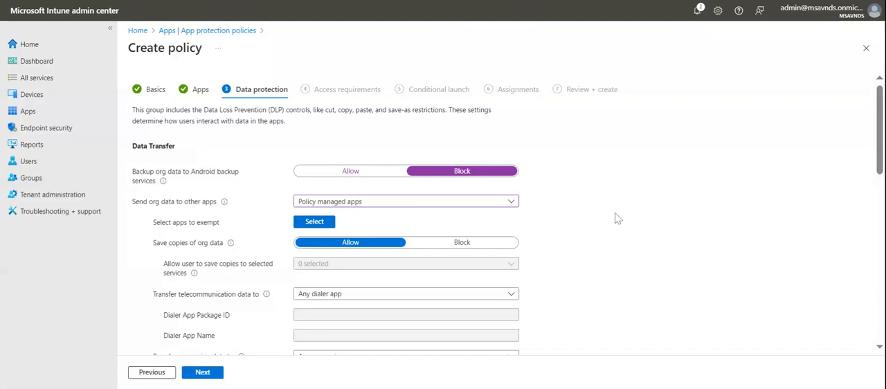
- Open the list of apps to exempt, read its caution note and close it without adding an exemption
left_click(303, 223)
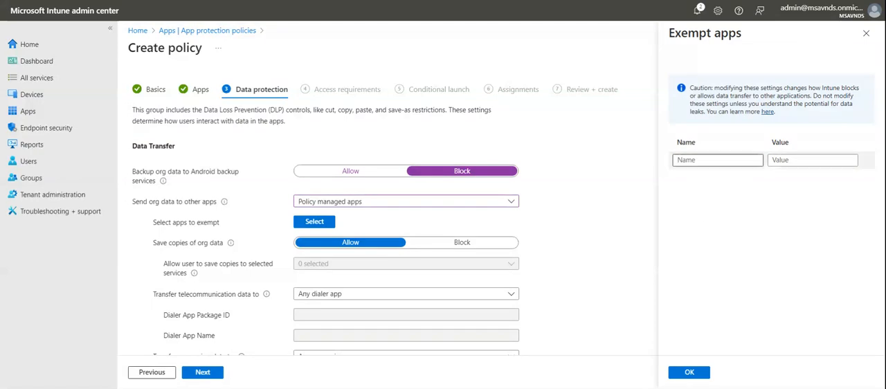
left_click_drag(700, 88, 800, 96)
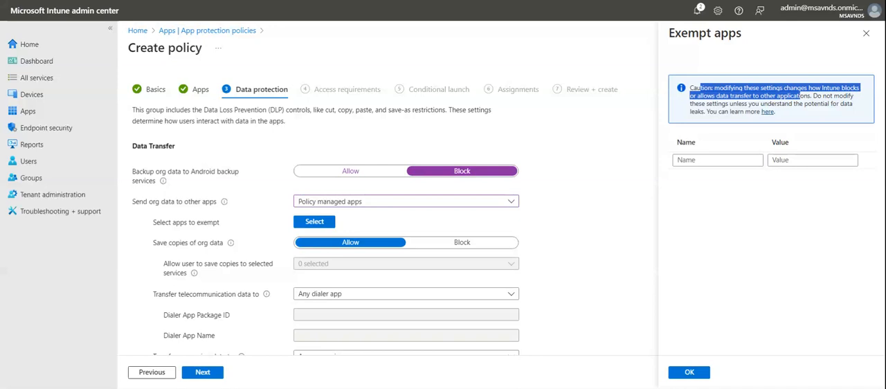
left_click(800, 95)
left_click(749, 259)
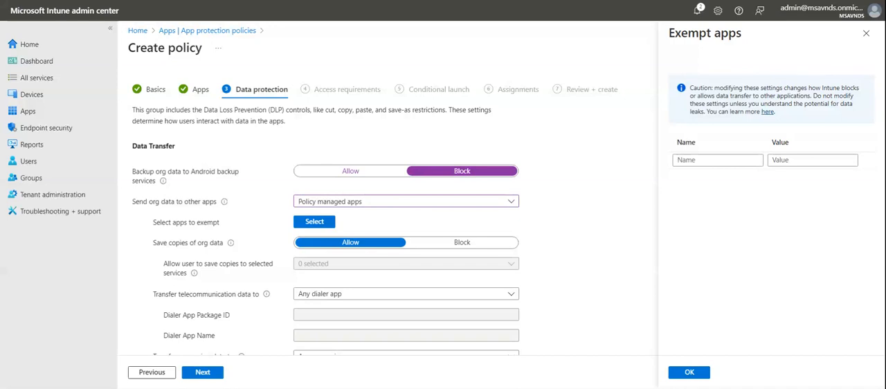
left_click_drag(705, 111, 688, 89)
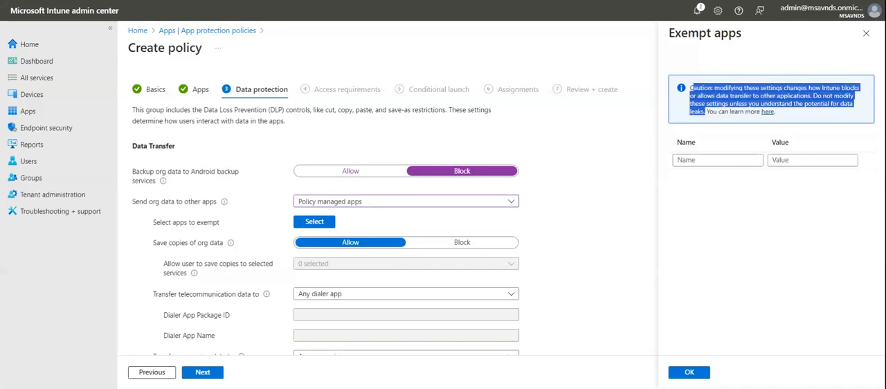
left_click(730, 258)
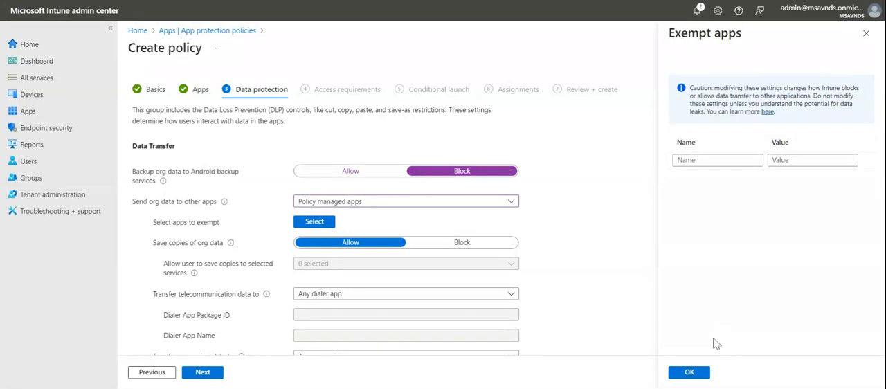
left_click(689, 372)
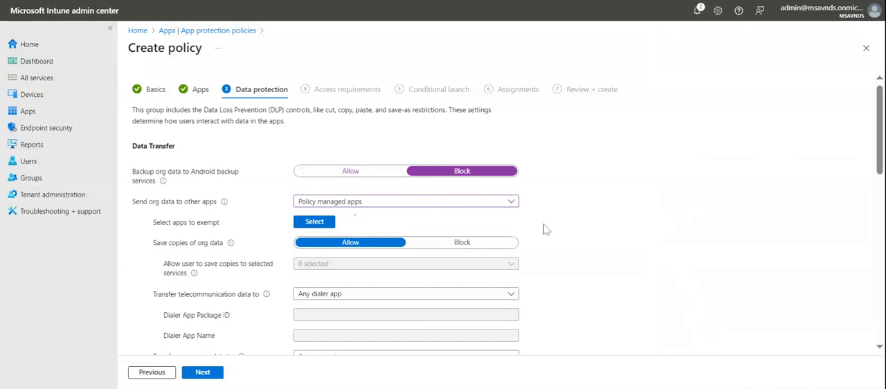
- Block saving copies of org data
scroll(187, 232, "down", 1)
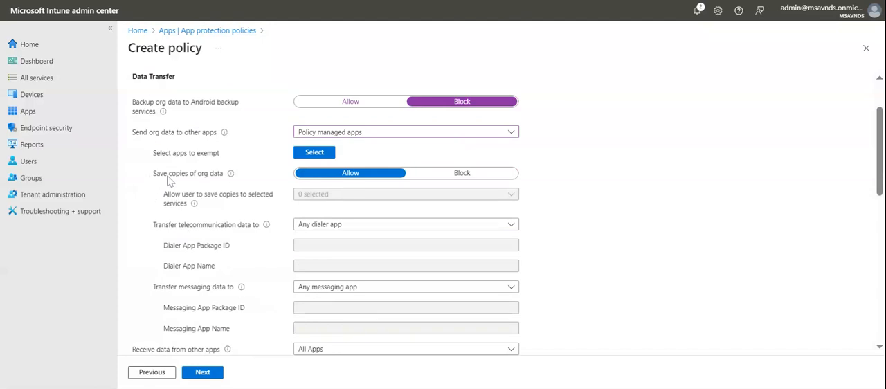
left_click_drag(182, 176, 216, 179)
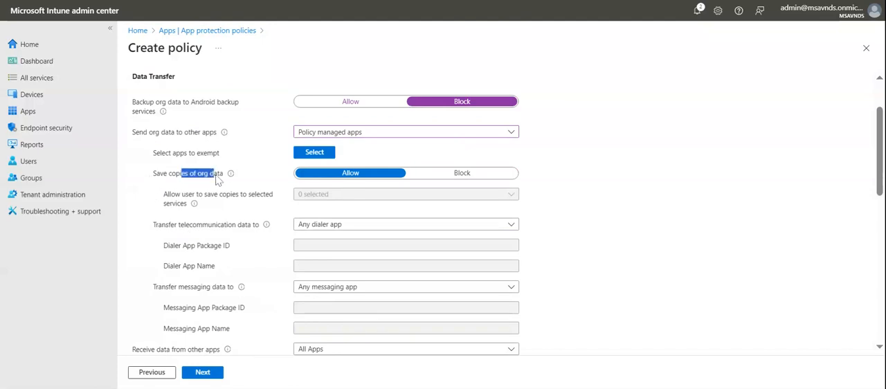
left_click(686, 184)
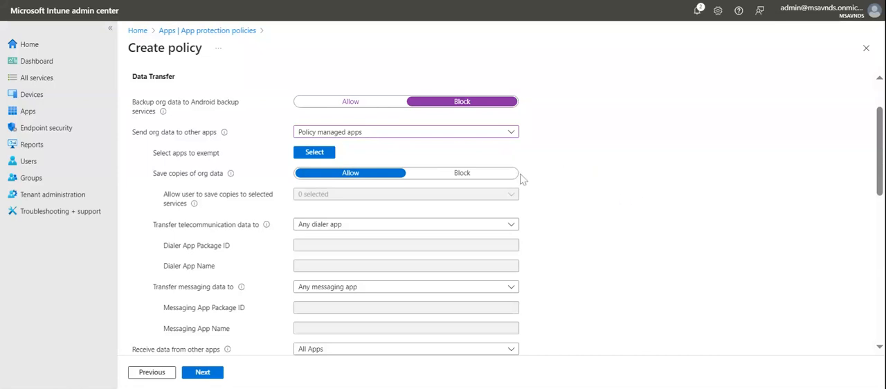
left_click(485, 174)
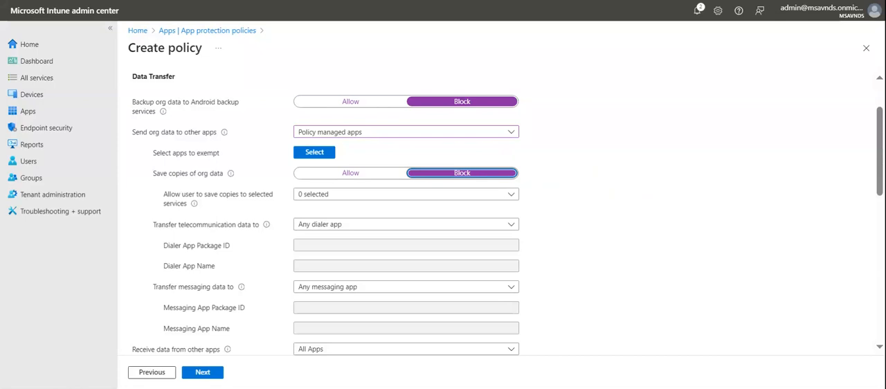
left_click(620, 200)
- Allow users to save copies of org data to OneDrive for Business and SharePoint only
left_click(403, 200)
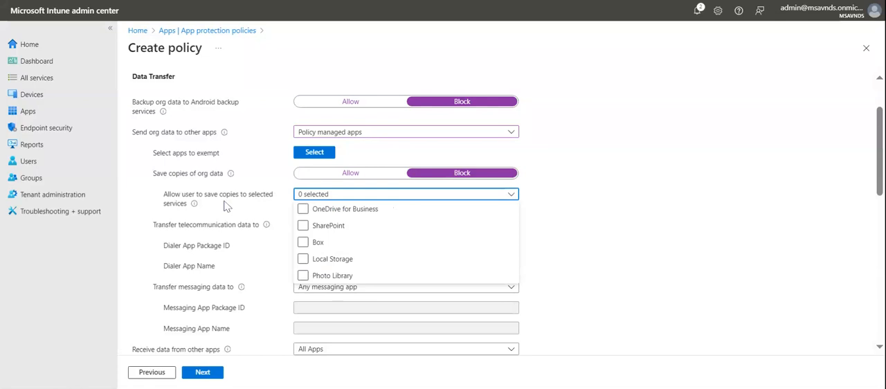
left_click(304, 208)
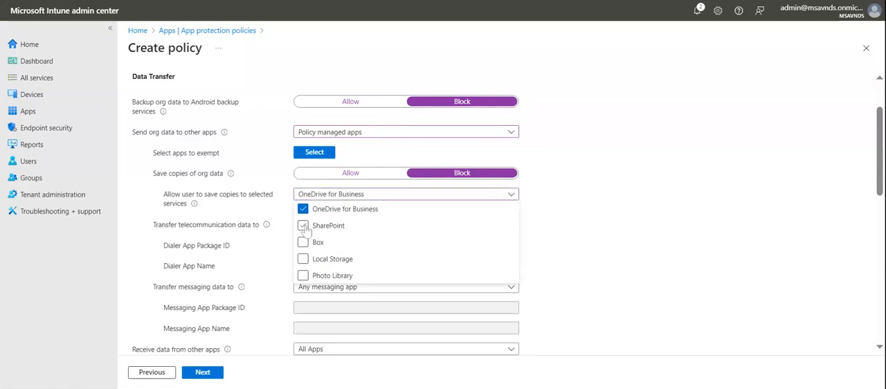
left_click(303, 226)
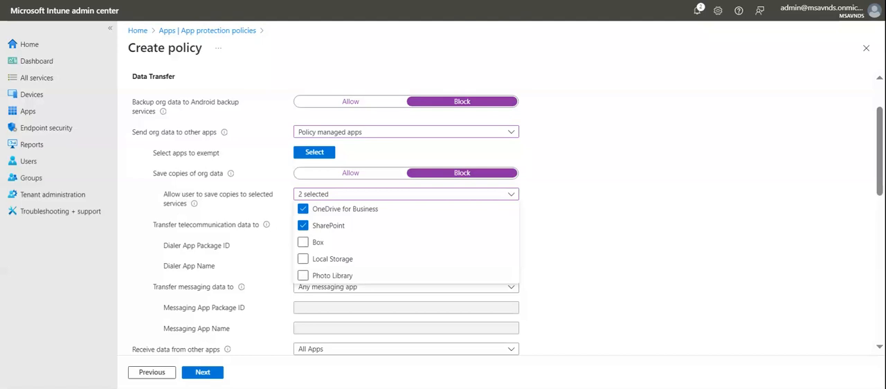
left_click(588, 235)
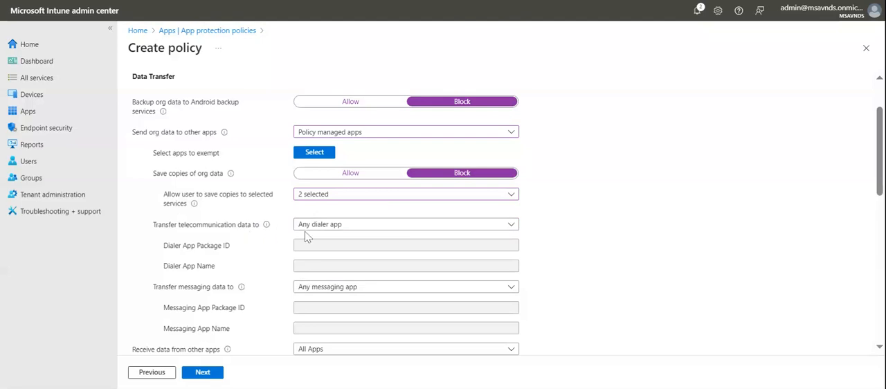
- Examine the options for transferring telecommunication data and the setting for transferring messaging data
left_click(350, 227)
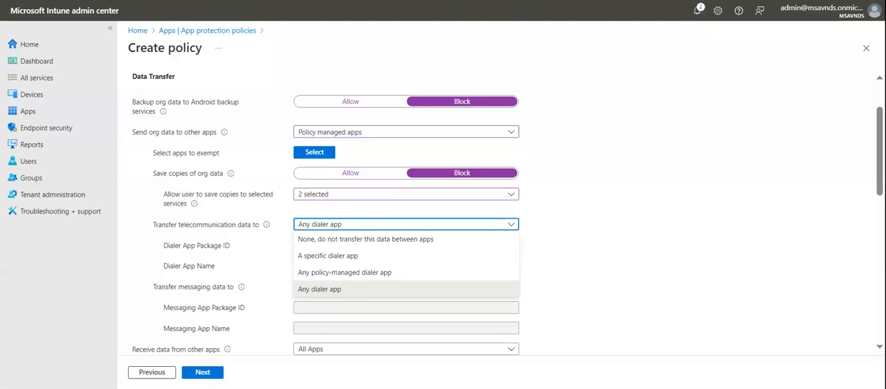
left_click(592, 257)
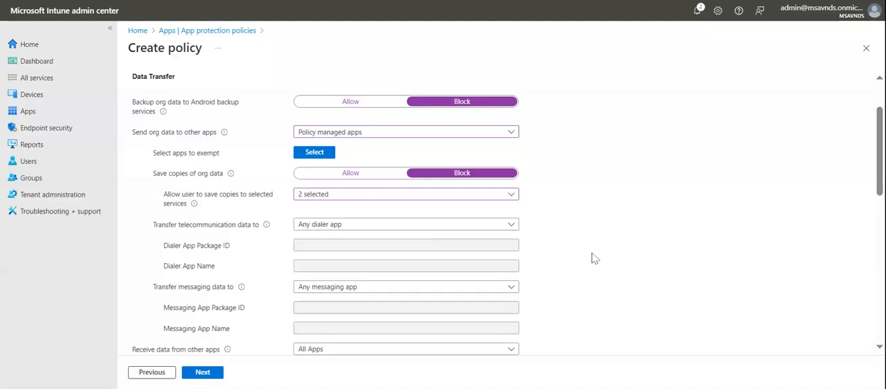
scroll(593, 257, "down", 1)
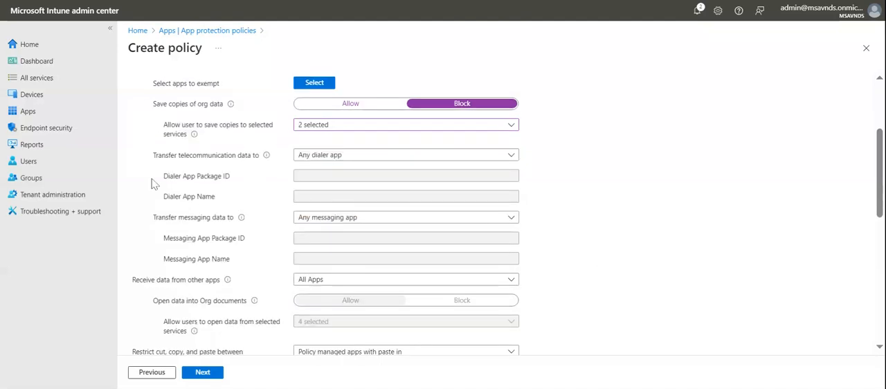
left_click_drag(153, 155, 231, 159)
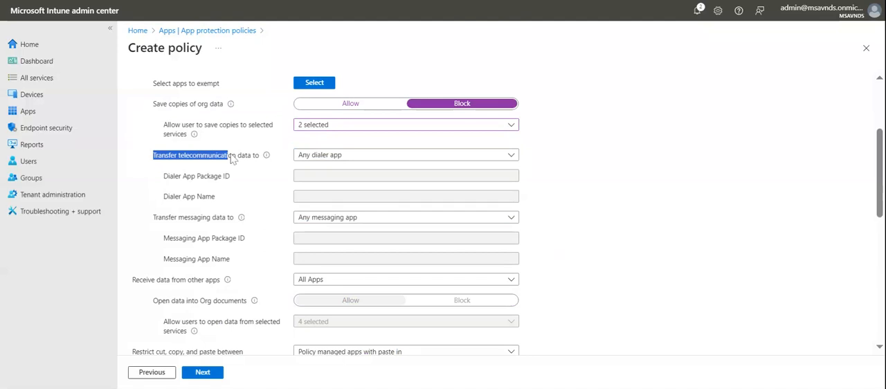
left_click_drag(154, 218, 205, 222)
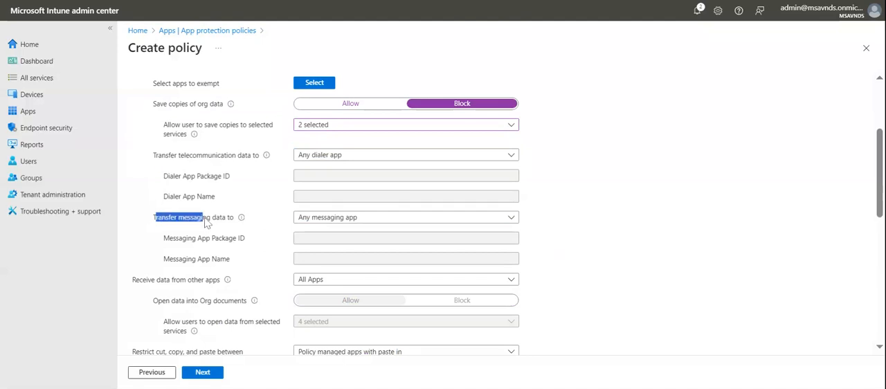
left_click(595, 185)
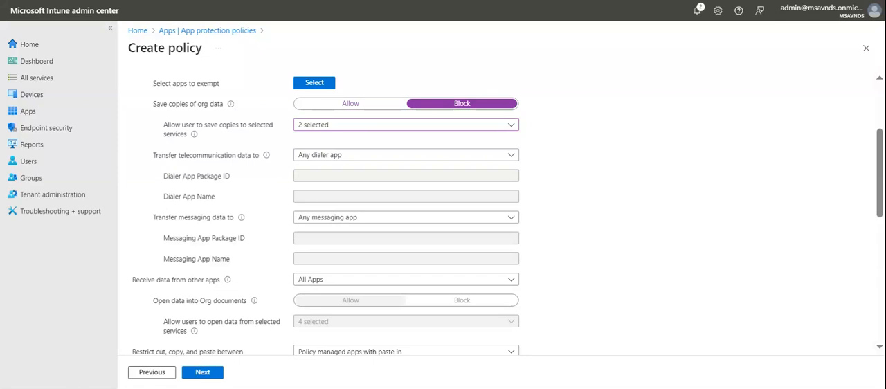
- Restrict telecommunication data transfer to a specific dialer app and inspect the required package ID and app name fields
left_click_drag(153, 157, 234, 163)
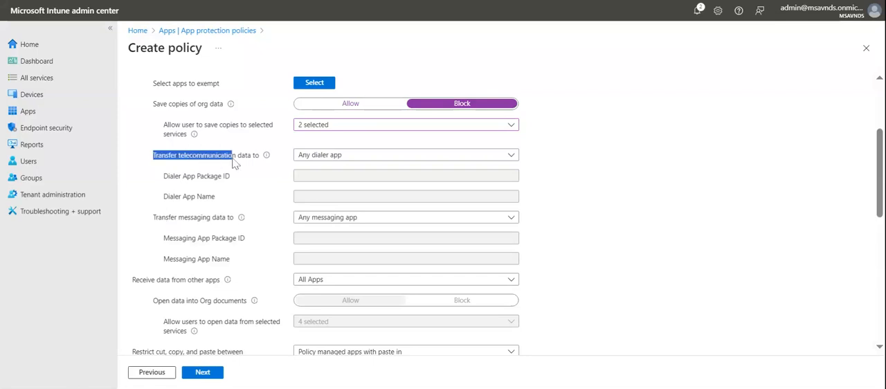
left_click(350, 154)
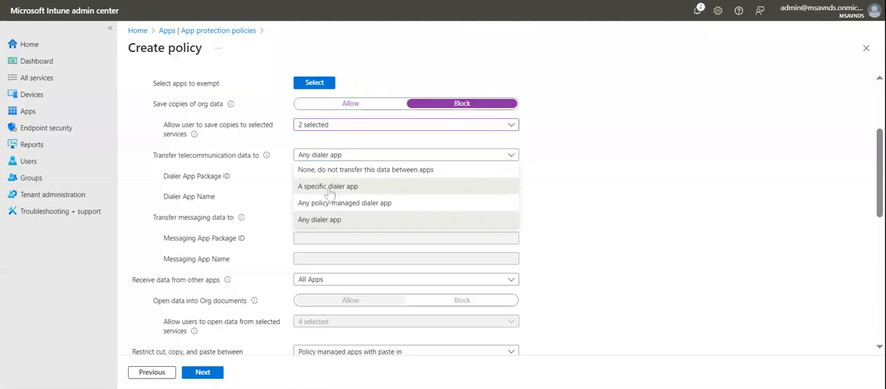
left_click(327, 187)
left_click(406, 176)
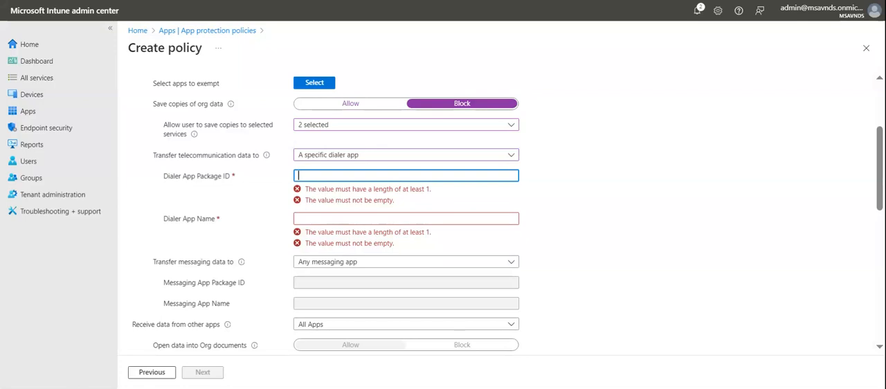
left_click(406, 219)
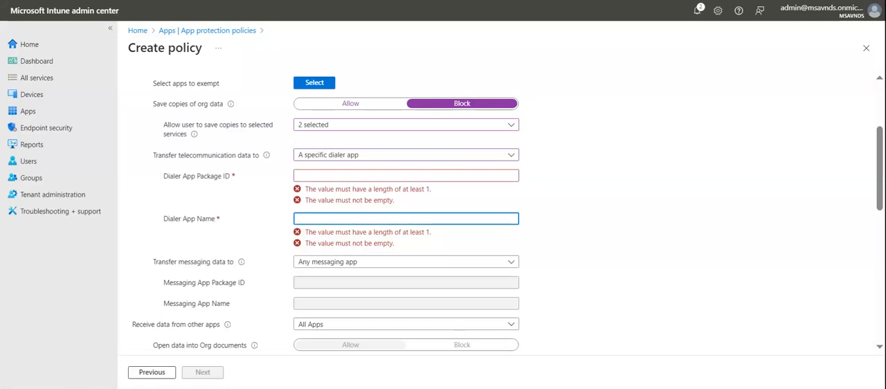
left_click(593, 218)
- Try any policy-managed dialer app for telecommunication data transfer, and return the setting to any dialer app
left_click(392, 154)
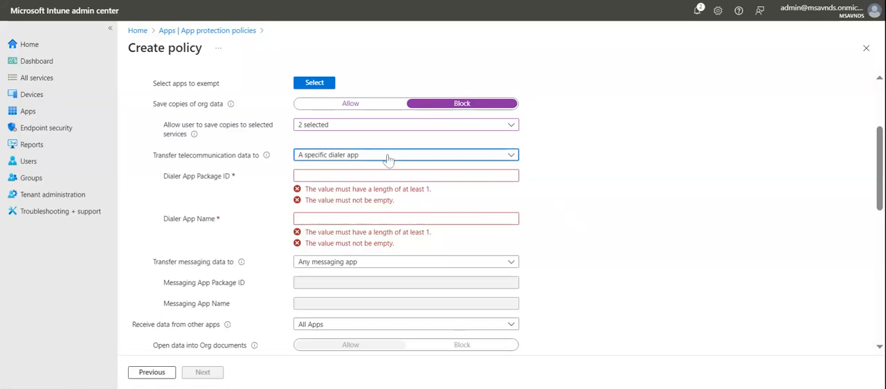
left_click(395, 199)
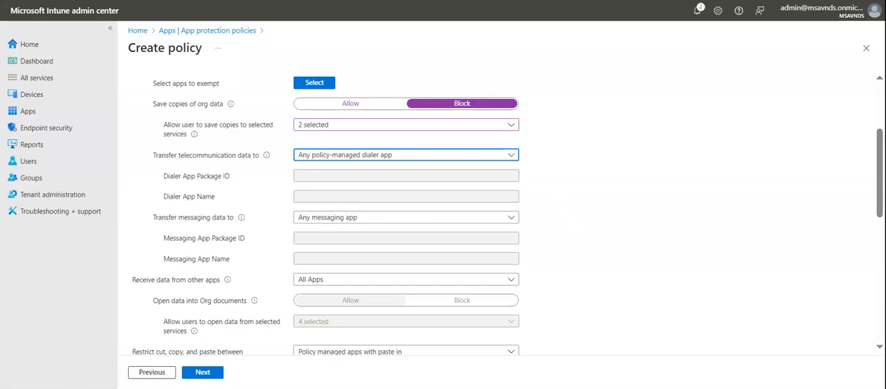
left_click(471, 155)
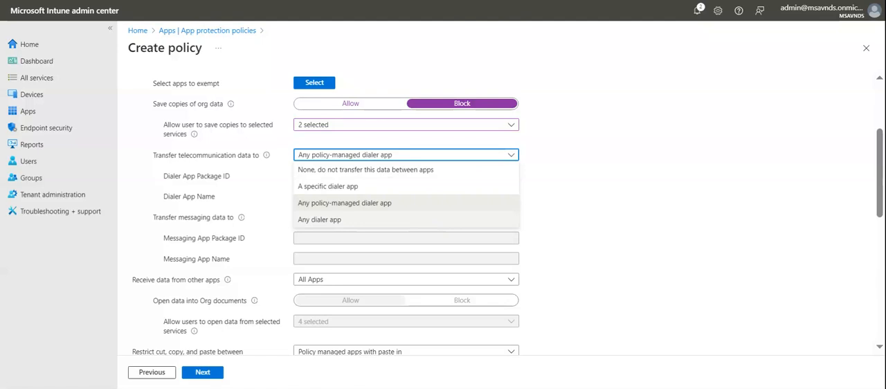
left_click(492, 220)
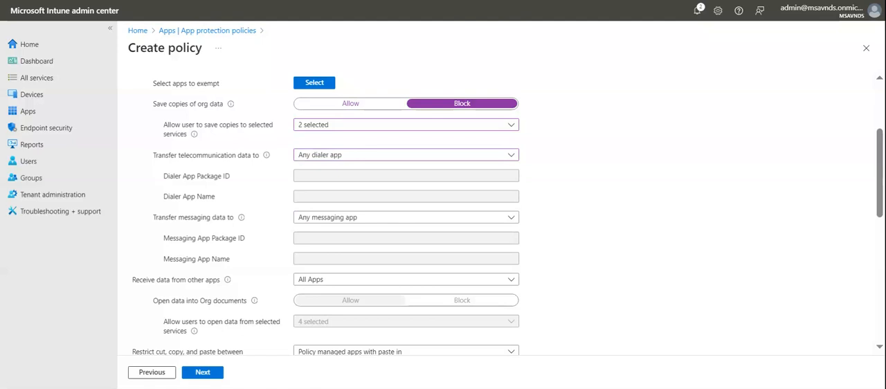
- Examine the options for transferring messaging data and for receiving data from other apps
left_click(358, 218)
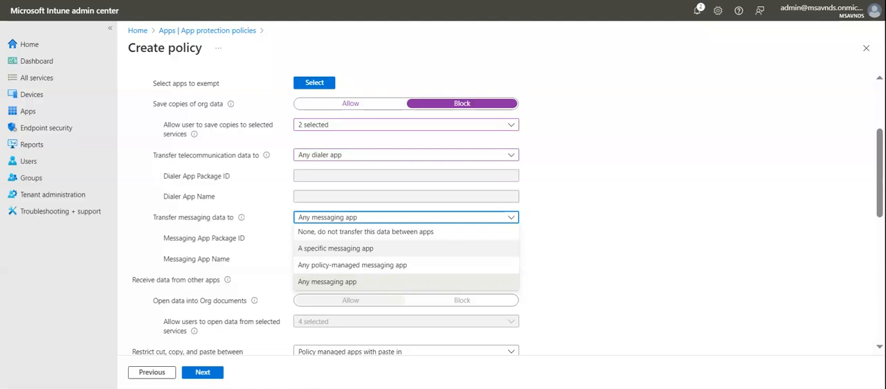
left_click(656, 246)
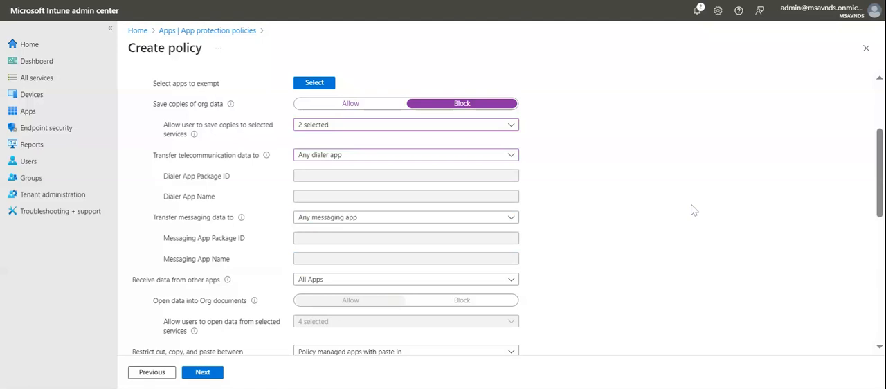
scroll(695, 210, "down", 1)
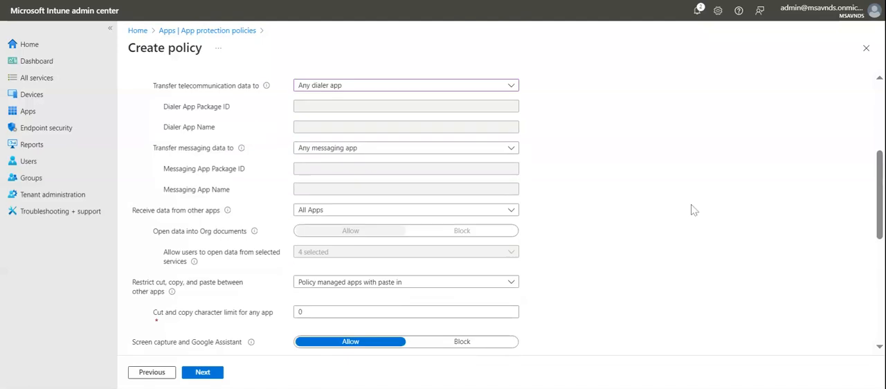
scroll(694, 210, "down", 1)
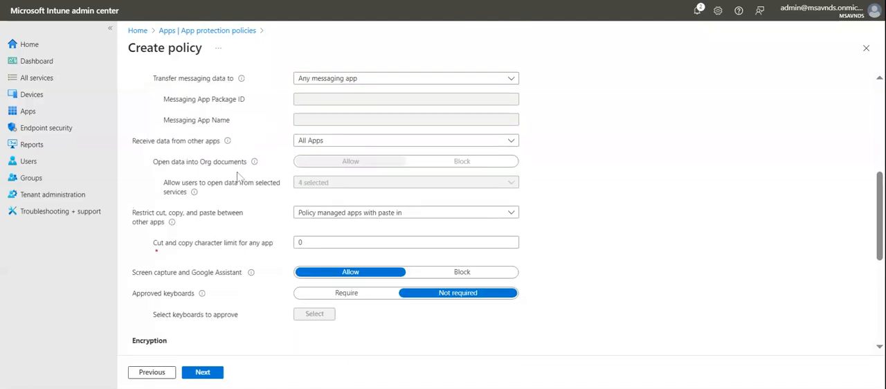
left_click(305, 142)
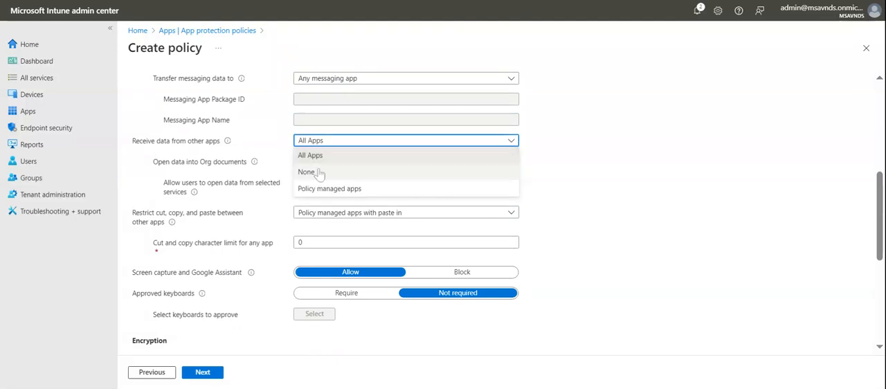
left_click(621, 166)
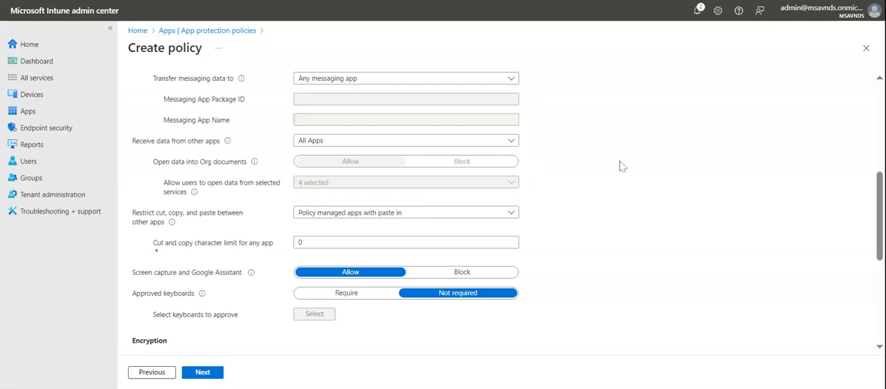
- Allow receiving data only from policy managed apps
left_click(468, 141)
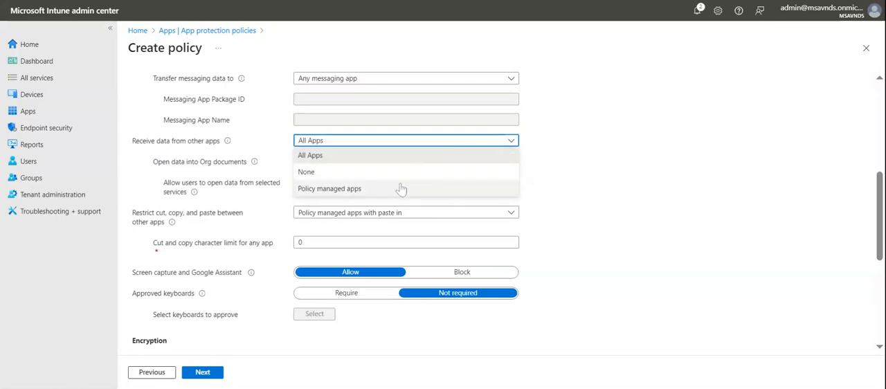
left_click(400, 189)
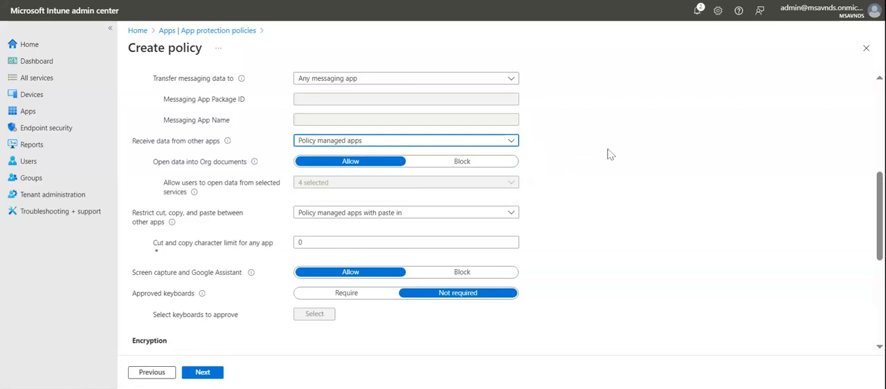
left_click(633, 152)
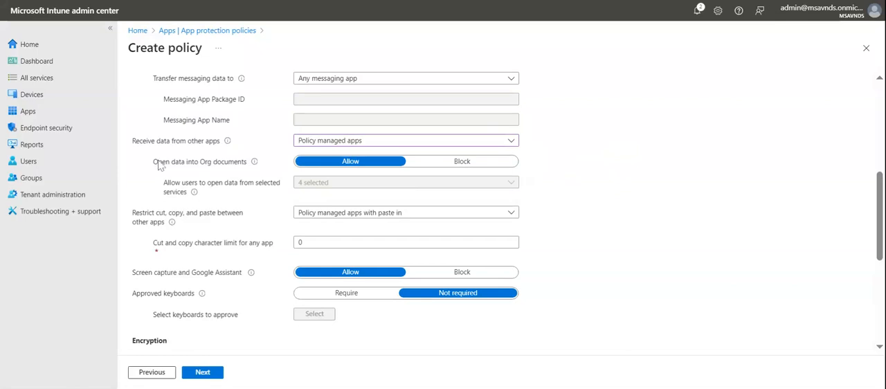
- Block opening data into Org documents
left_click_drag(158, 161, 219, 170)
left_click(220, 173)
left_click_drag(166, 165, 213, 168)
left_click(221, 184)
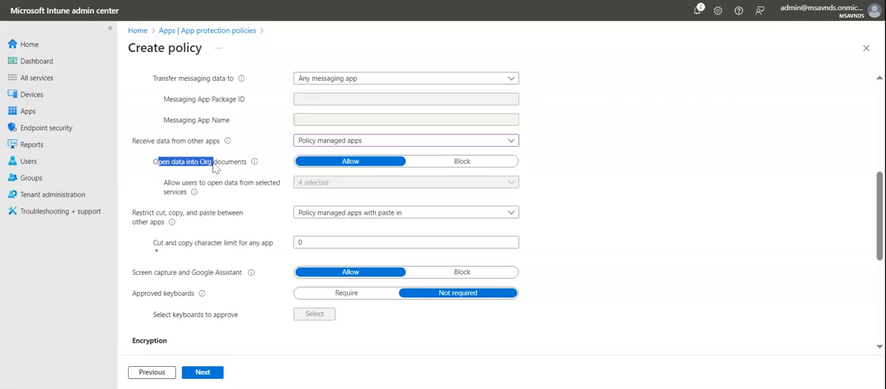
left_click(225, 184)
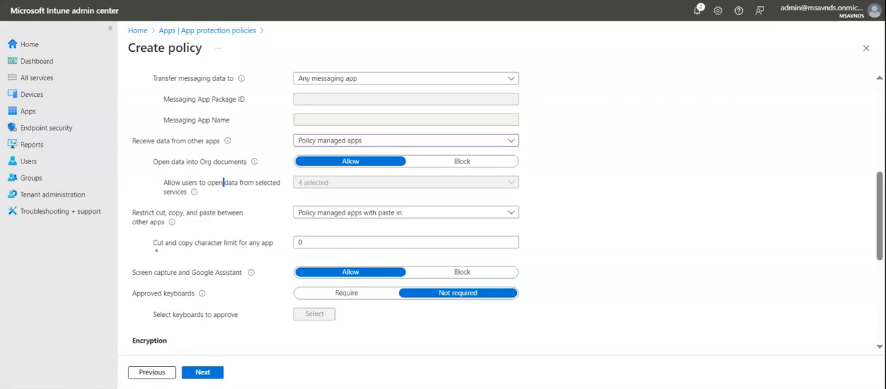
left_click(427, 167)
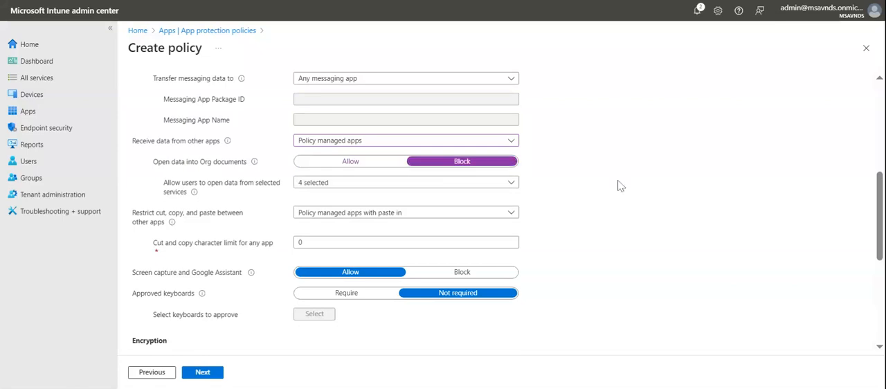
- Exclude Camera and Photo Library from the services users may open data from, keeping OneDrive for Business and SharePoint
left_click(432, 184)
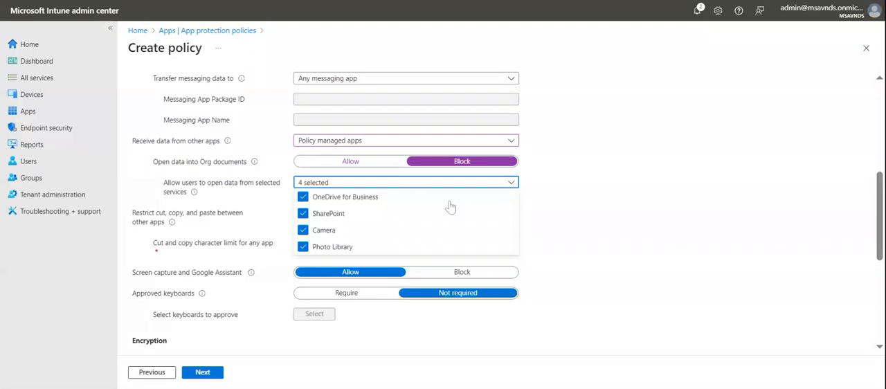
left_click(329, 234)
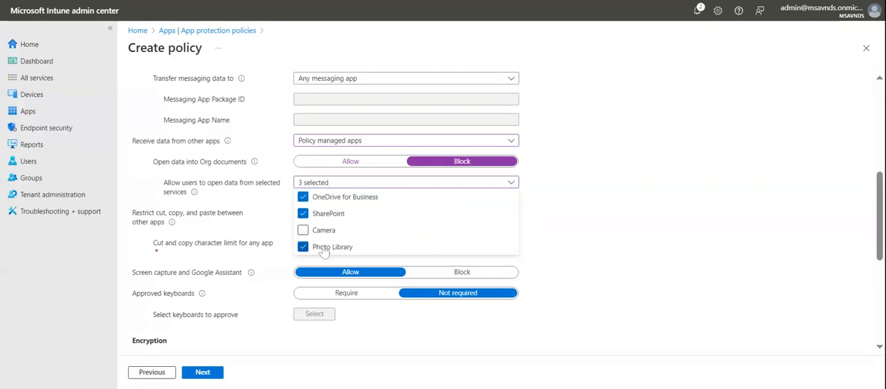
left_click(333, 250)
left_click(580, 230)
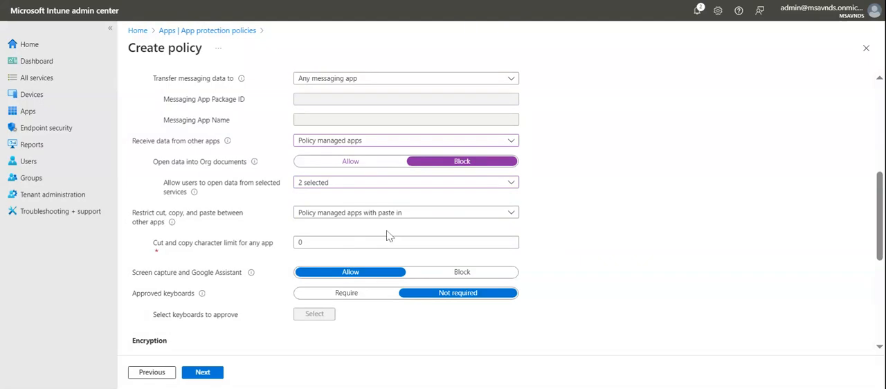
left_click(353, 185)
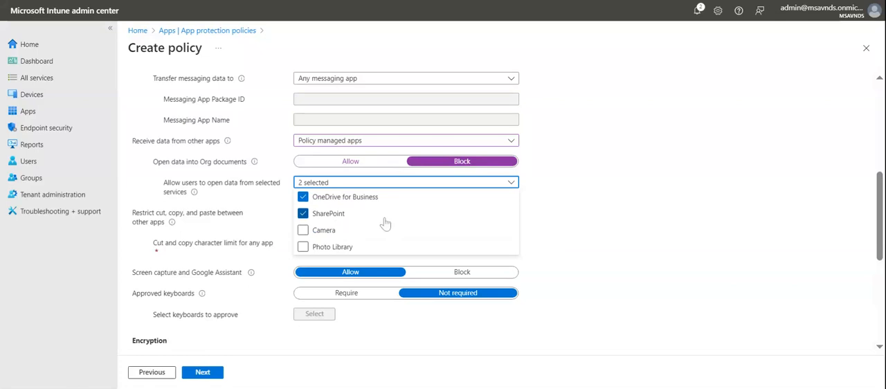
left_click(576, 212)
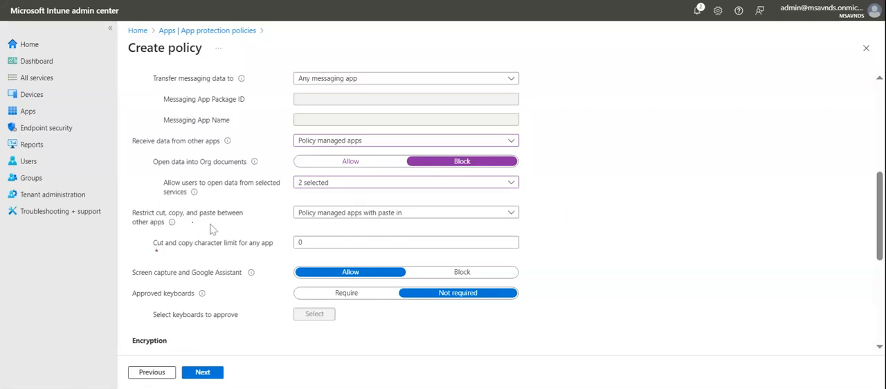
- Try the cut, copy and paste restriction with Policy managed apps, Policy managed apps with paste in, and Any app
left_click(332, 215)
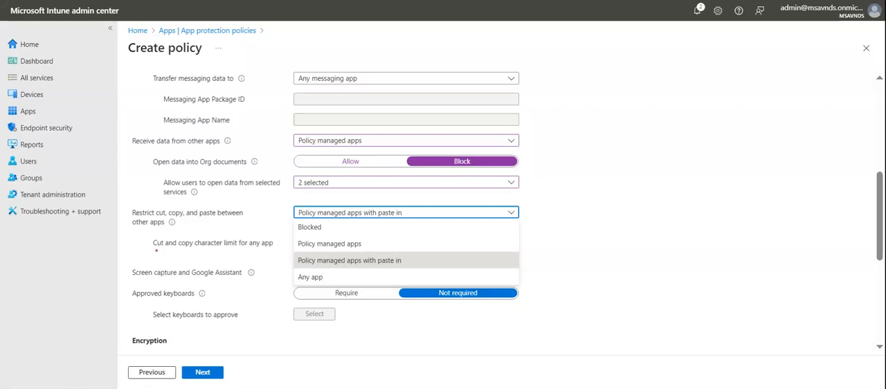
left_click(353, 247)
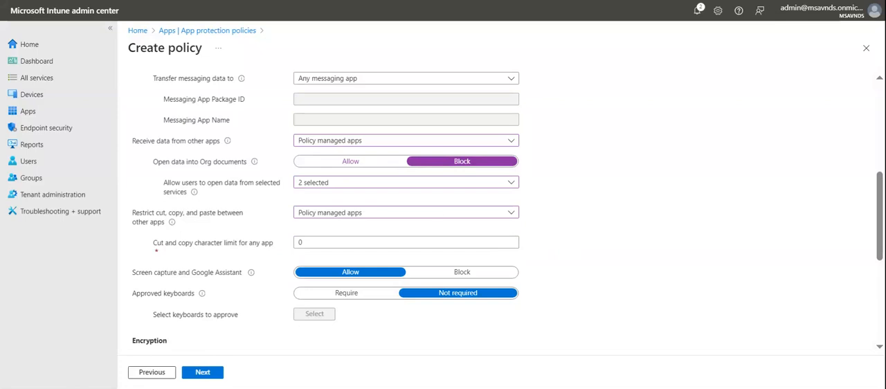
left_click(447, 215)
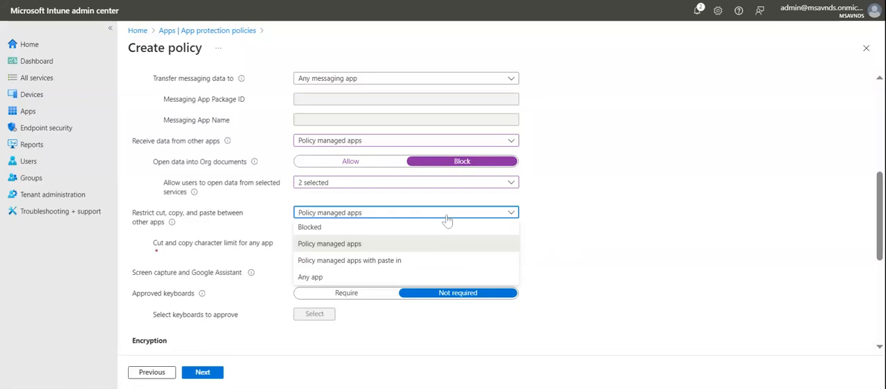
left_click(423, 261)
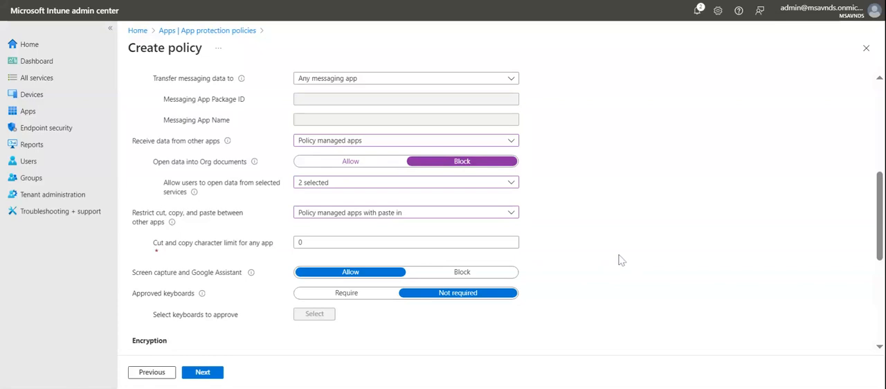
left_click(488, 216)
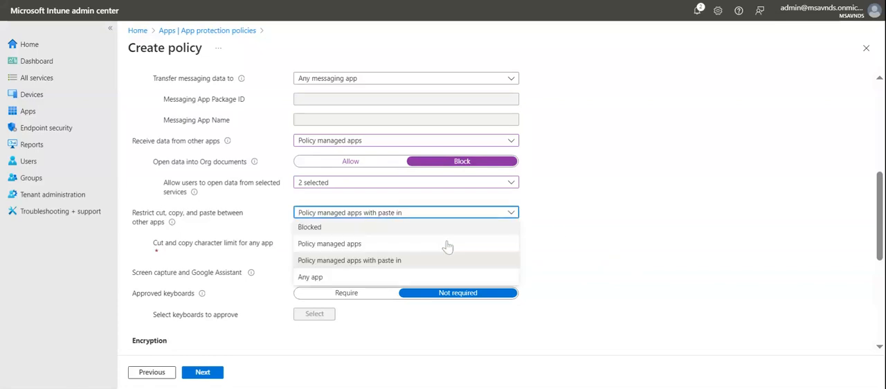
left_click(391, 278)
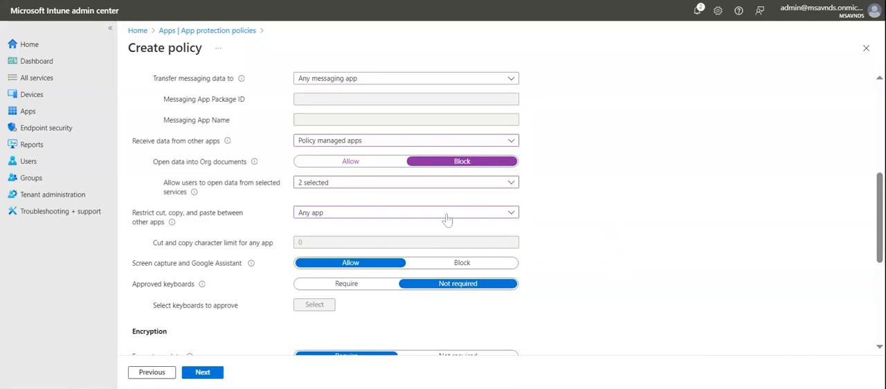
- Restrict cut, copy and paste between other apps to Policy managed apps
left_click(385, 217)
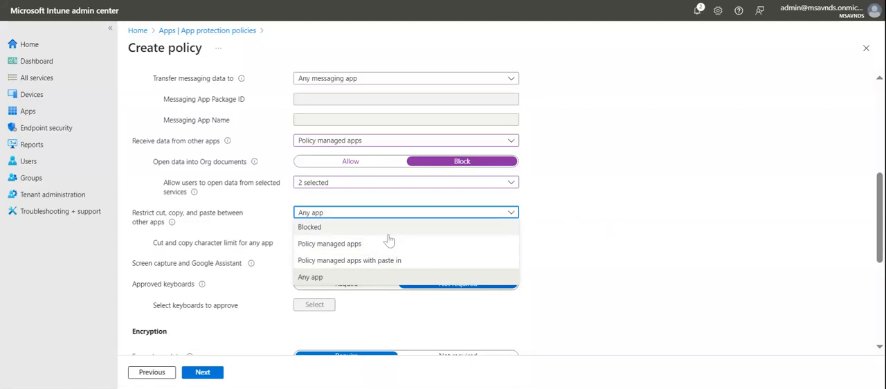
left_click(374, 243)
left_click(625, 238)
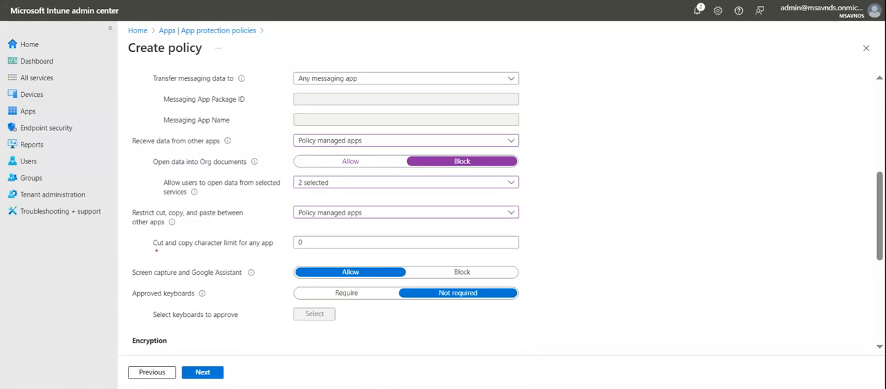
- Try a cut and copy character limit of 5 for any app, and return the limit to 0
left_click(303, 242)
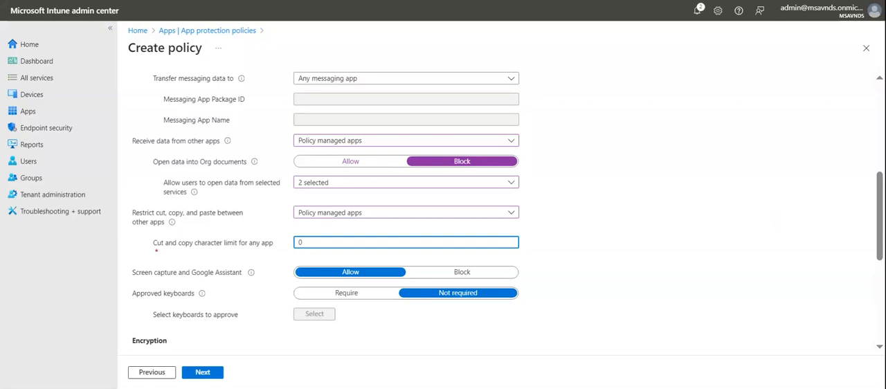
key("BackSpace")
type("5")
left_click(777, 187)
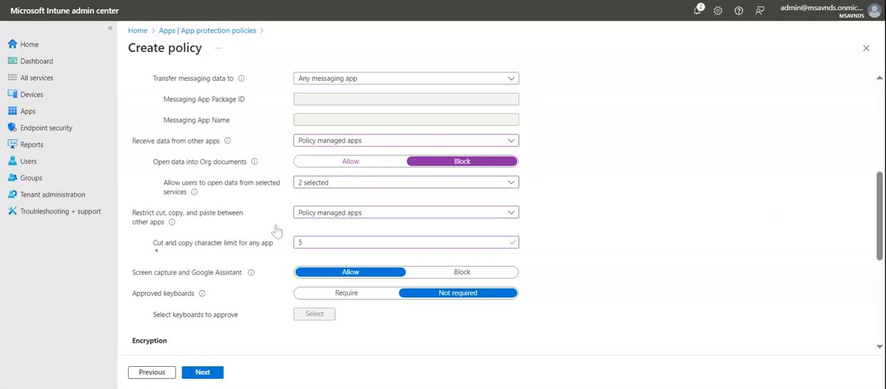
left_click(248, 246)
type("0")
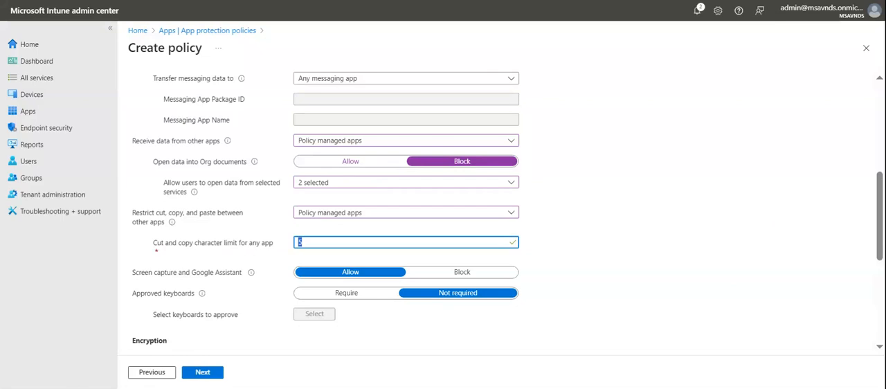
- Block screen capture and Google Assistant for the protected apps
left_click(648, 217)
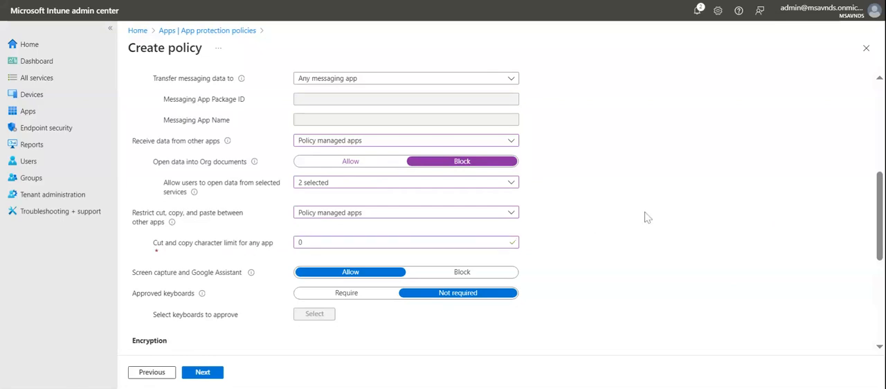
scroll(648, 218, "down", 1)
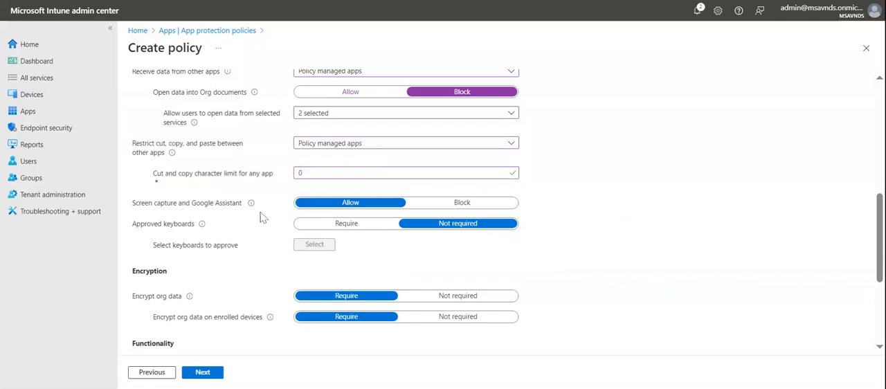
left_click(443, 210)
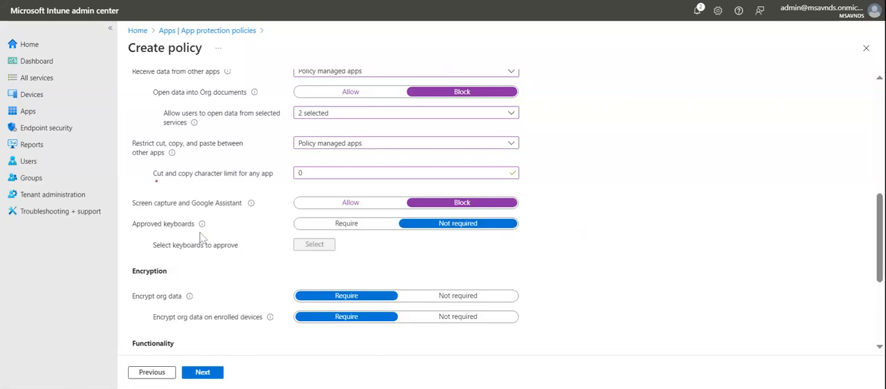
- Try requiring approved keyboards, look through the list of approved keyboards without changing it, and return the setting to Not required
left_click(346, 224)
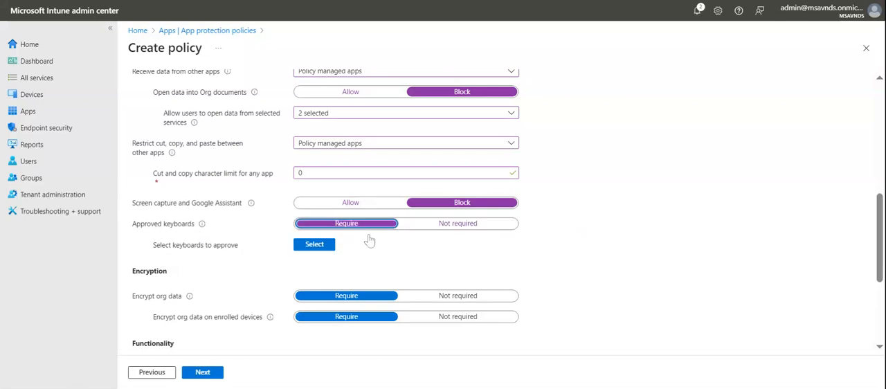
left_click(315, 247)
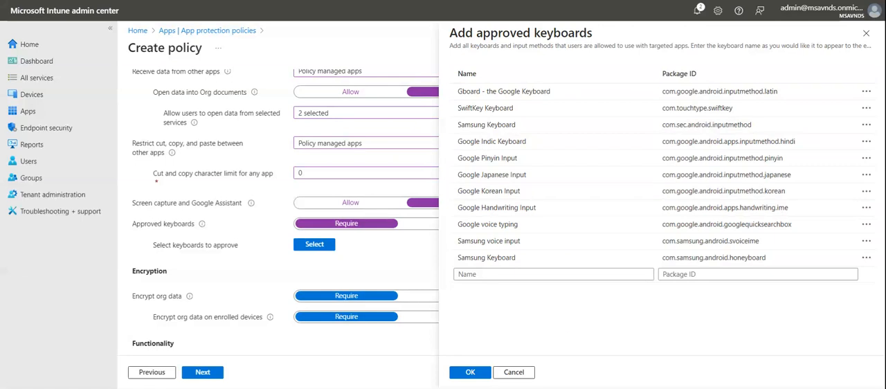
left_click(517, 372)
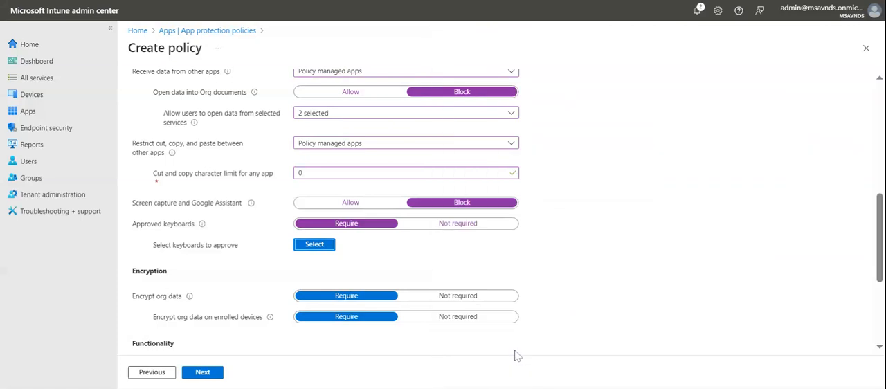
left_click(498, 229)
- Block syncing policy managed app data with native apps or add-ins, and block printing org data
scroll(670, 210, "down", 2)
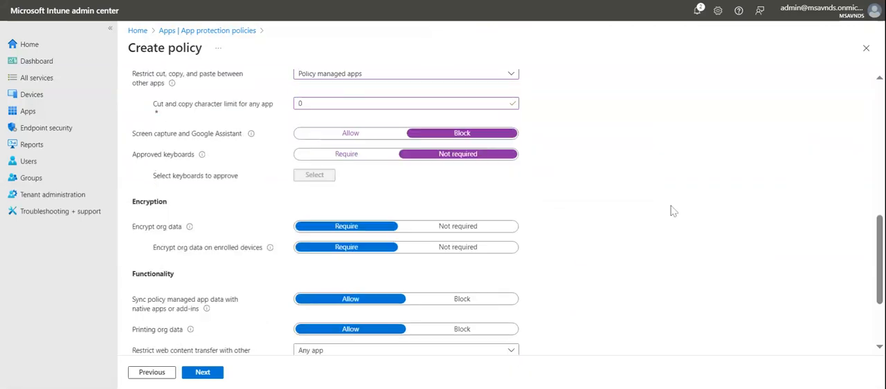
scroll(670, 211, "down", 2)
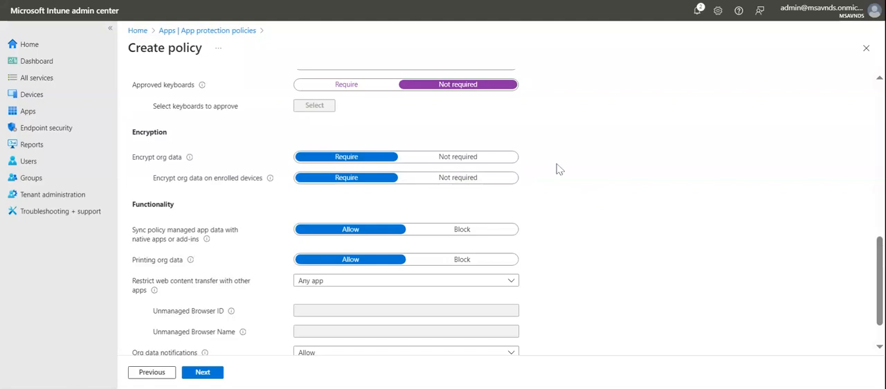
scroll(619, 200, "down", 1)
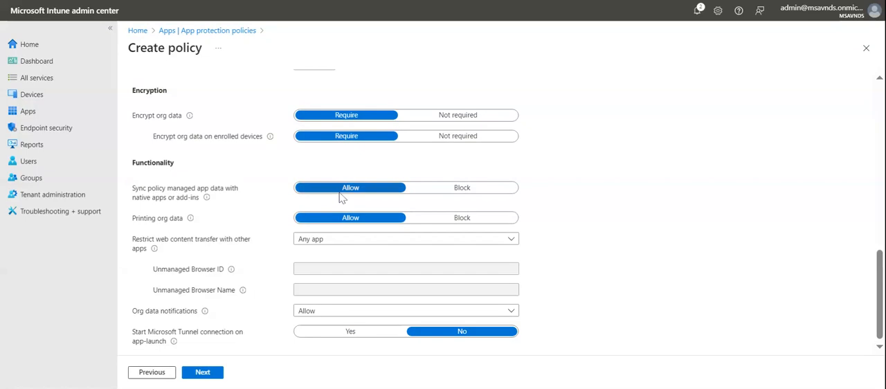
left_click(459, 192)
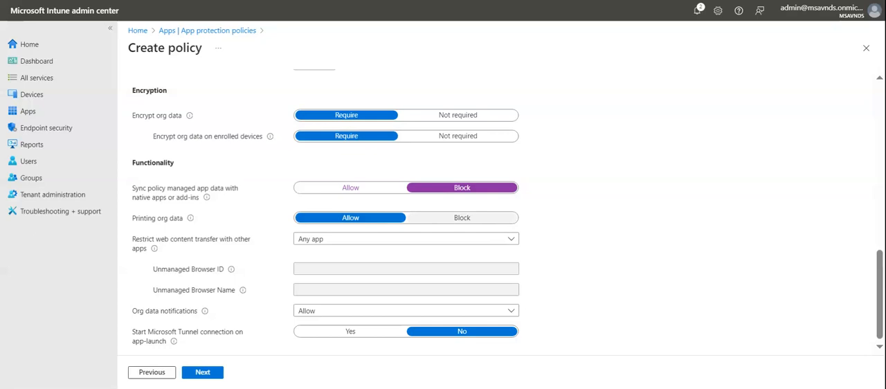
left_click(486, 220)
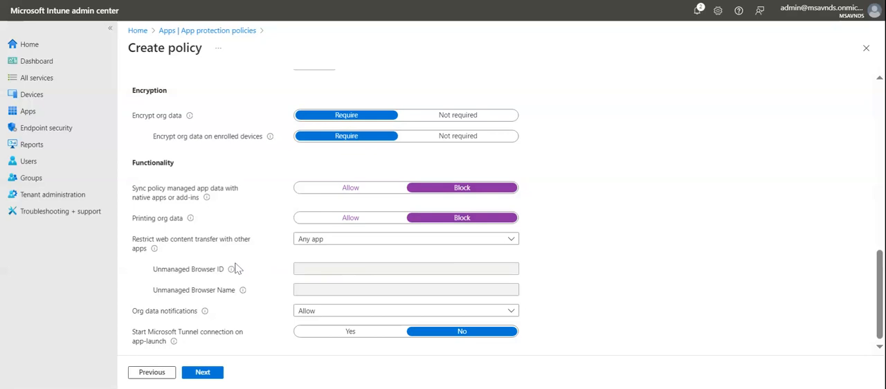
- Restrict web content transfer with other apps to Microsoft Edge
left_click(305, 240)
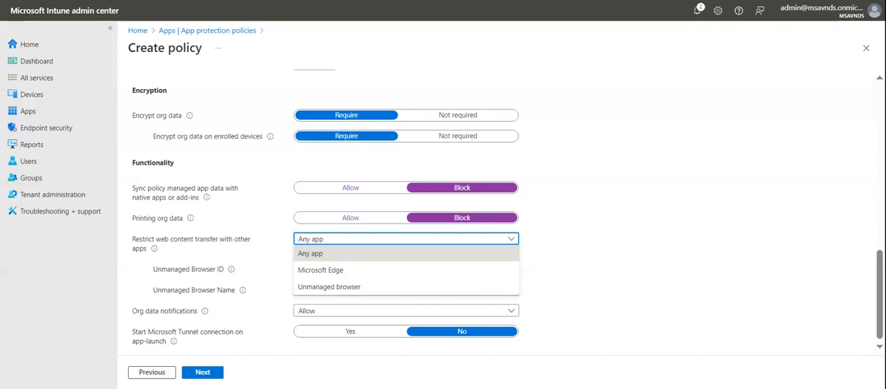
left_click(346, 272)
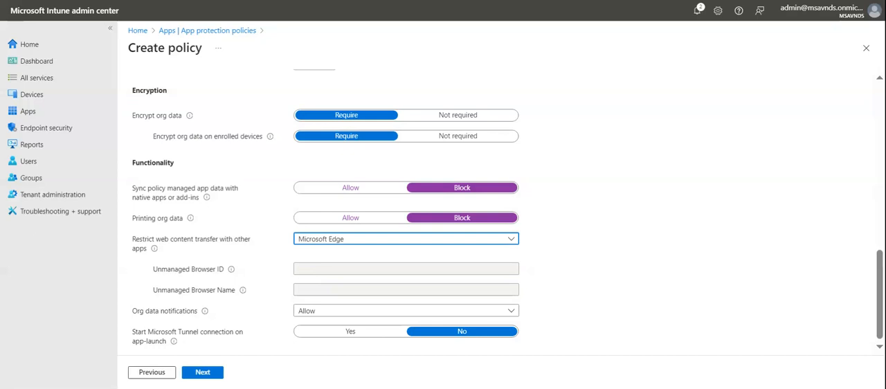
left_click(670, 239)
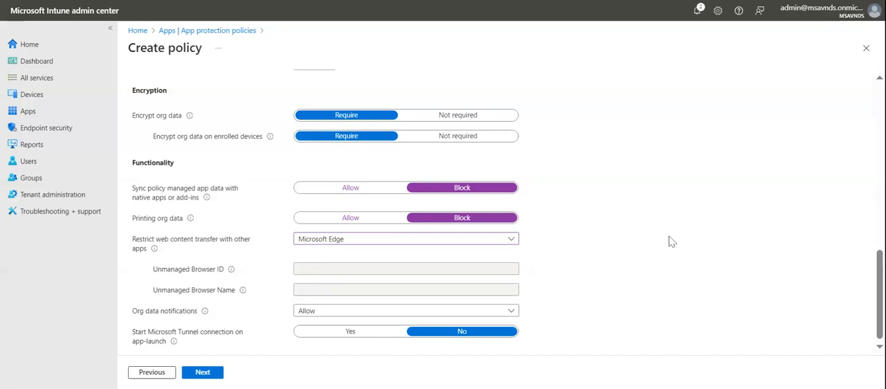
- Try Unmanaged browser for web content transfer, check its browser ID and name fields, and return the restriction to Microsoft Edge
left_click(394, 241)
left_click(368, 289)
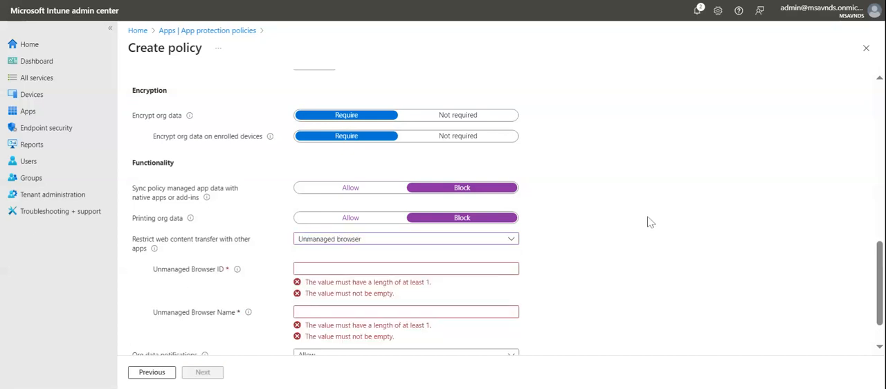
scroll(651, 222, "down", 1)
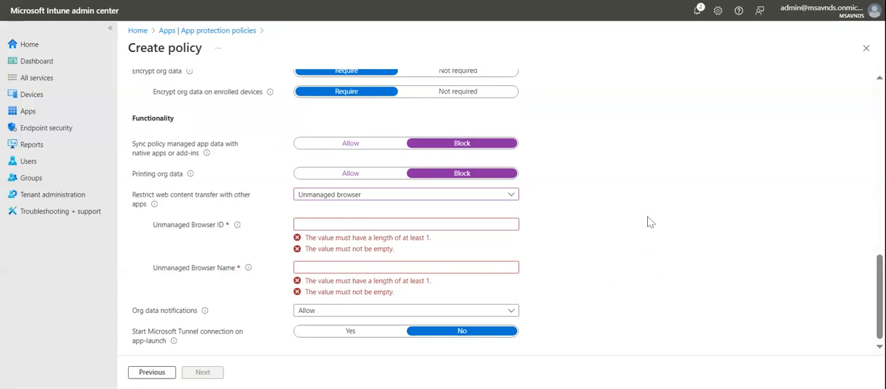
left_click(355, 224)
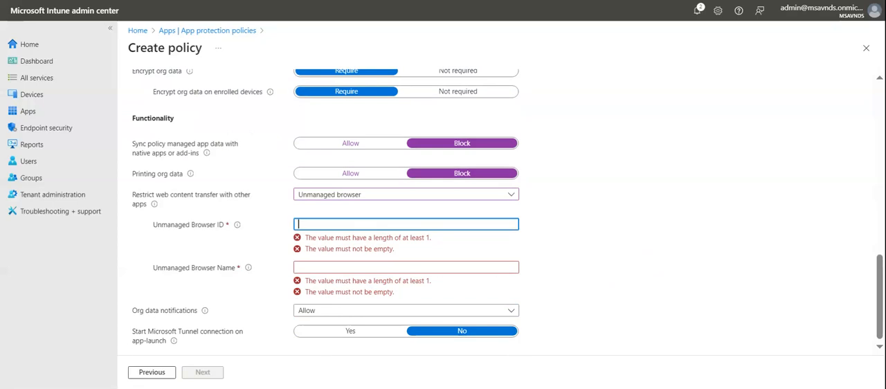
left_click(354, 268)
left_click(580, 278)
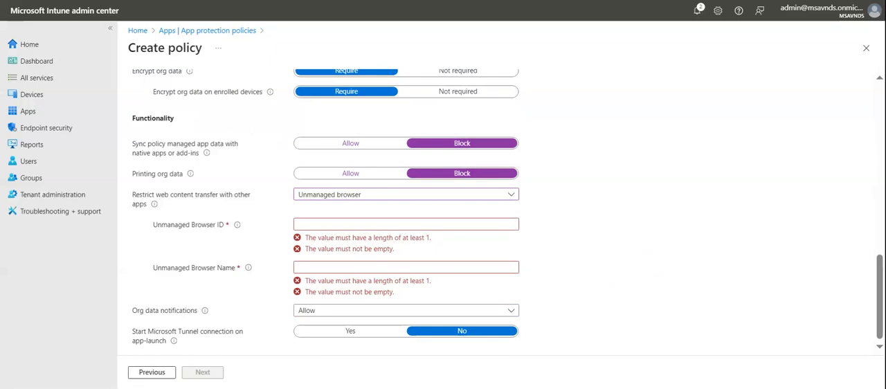
left_click(392, 196)
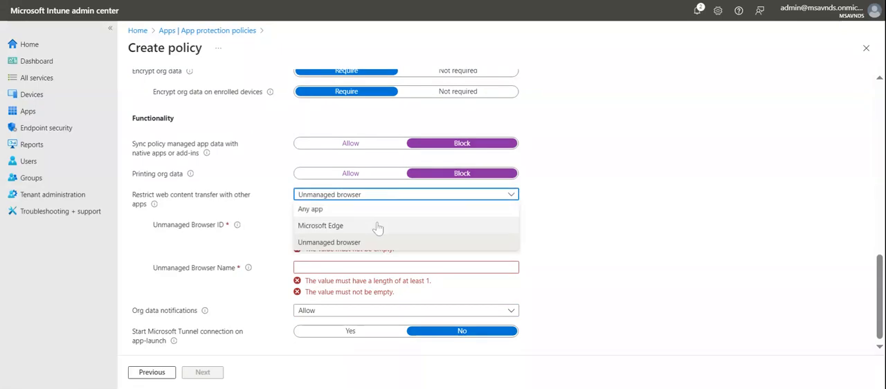
left_click(378, 227)
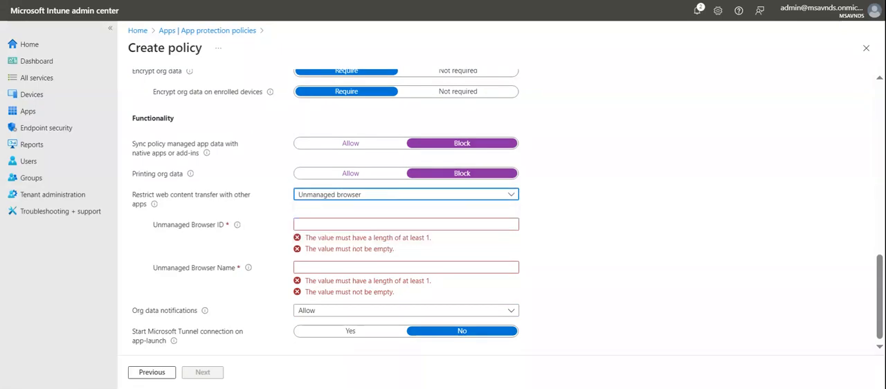
left_click(634, 238)
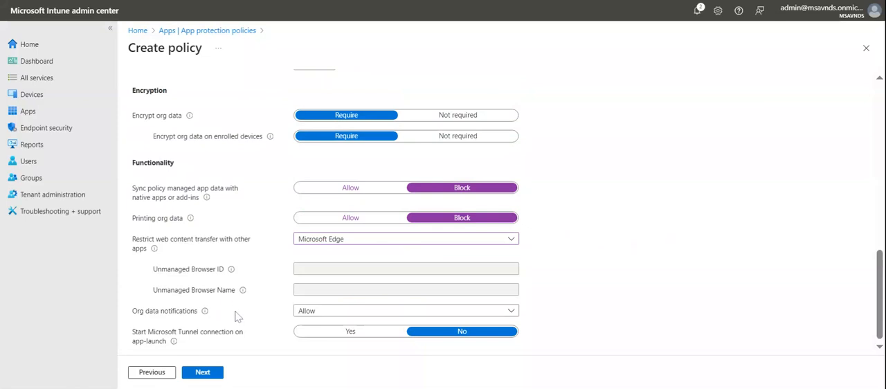
- Examine the available options for org data notifications without choosing a different one
left_click(312, 313)
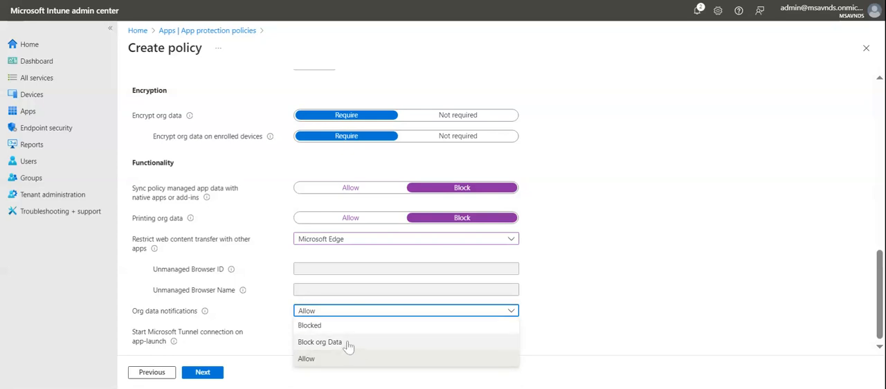
left_click(564, 303)
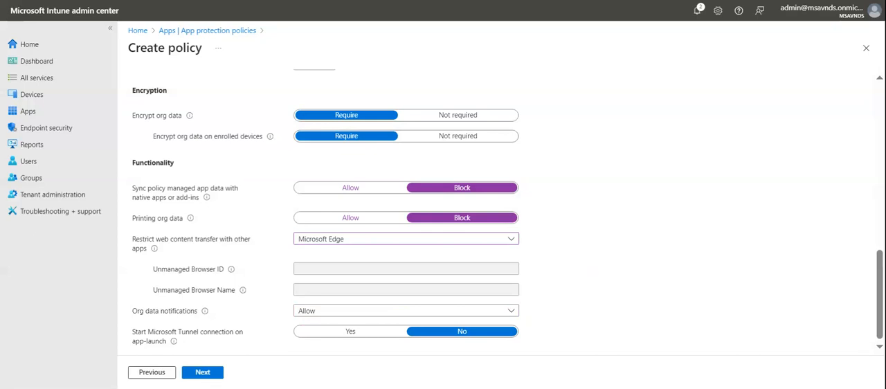
left_click(353, 311)
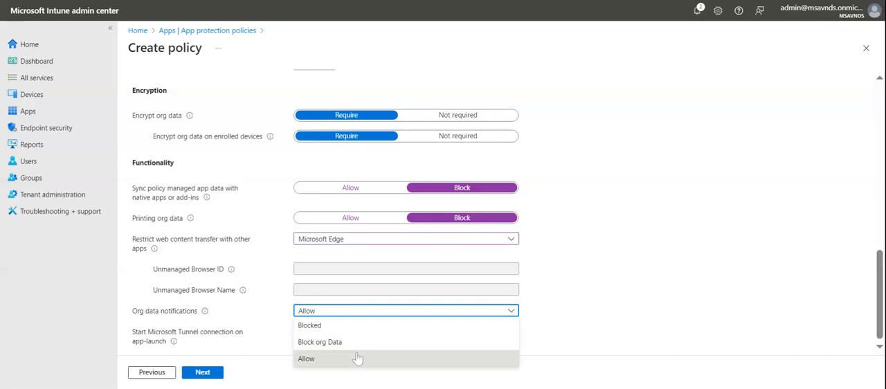
left_click(587, 275)
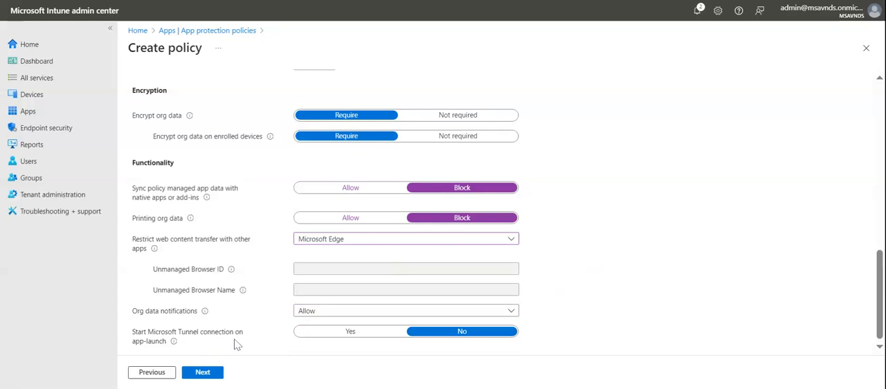
- Try starting the Microsoft Tunnel connection on app launch, and return the setting to No
left_click_drag(220, 333, 257, 338)
left_click(248, 354)
left_click(337, 335)
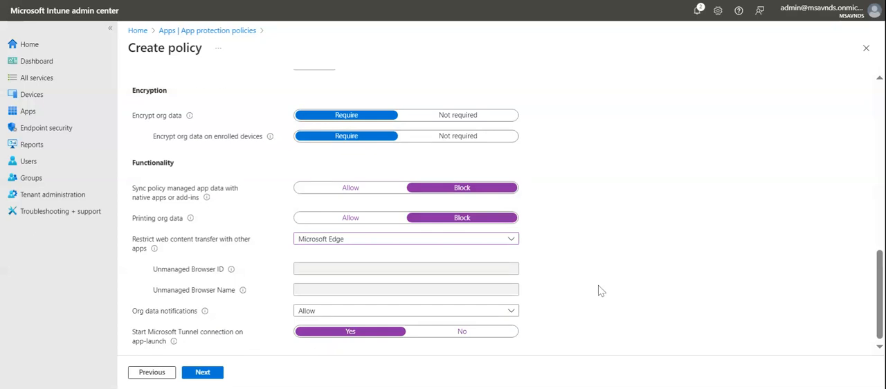
left_click(484, 333)
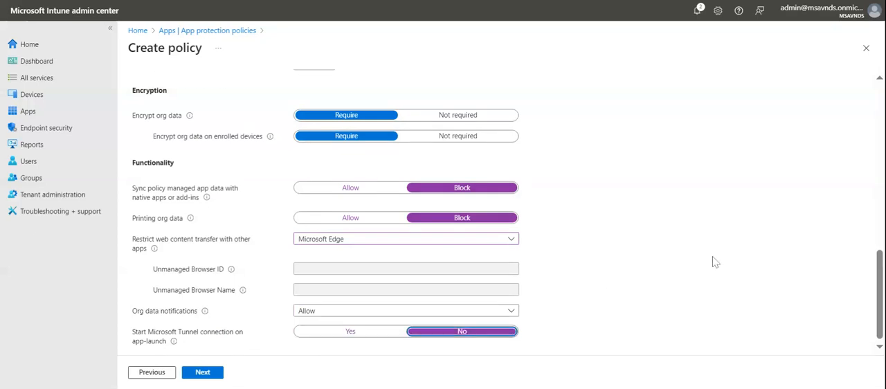
- Look back over the data protection settings and continue to the access requirements
scroll(697, 270, "up", 5)
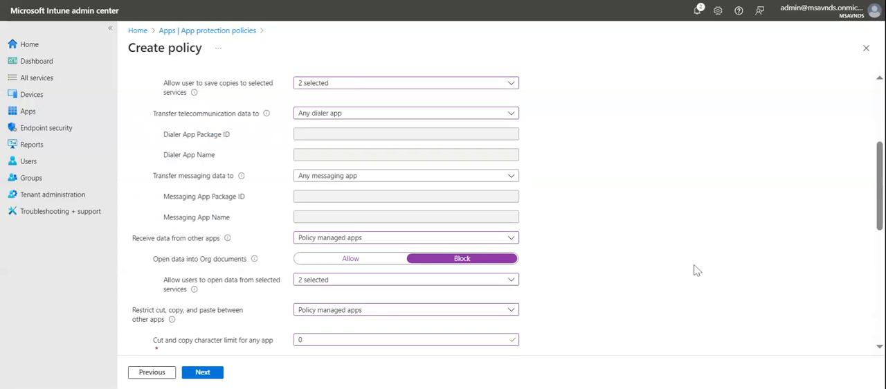
scroll(697, 271, "up", 5)
left_click(202, 372)
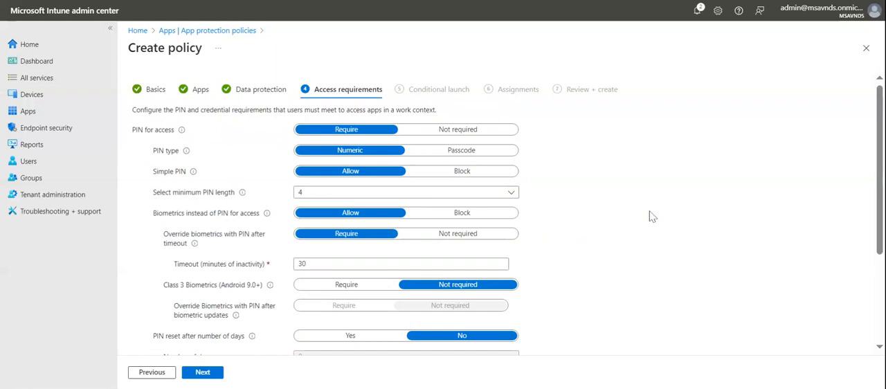
- Look over the access requirements, try Passcode as the PIN type, and return it to Numeric
scroll(651, 217, "down", 3)
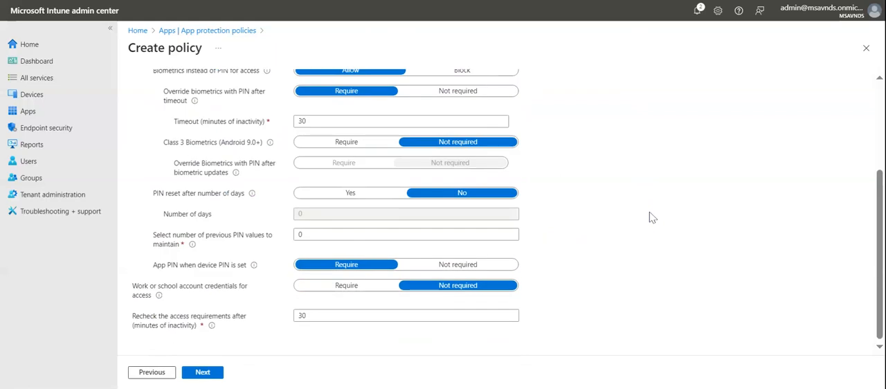
scroll(651, 216, "up", 3)
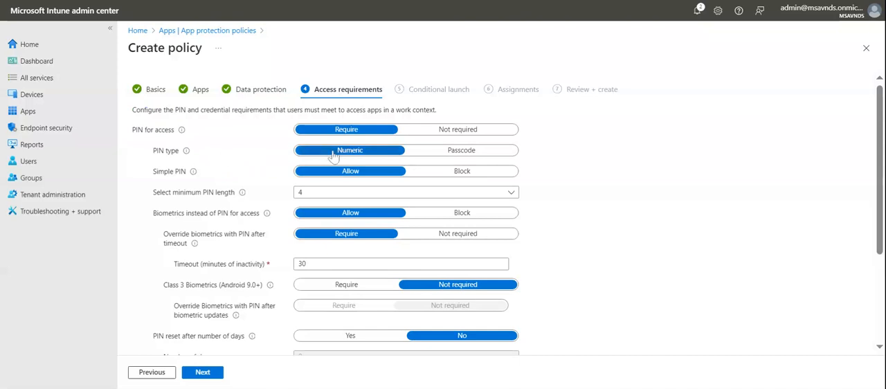
left_click(429, 153)
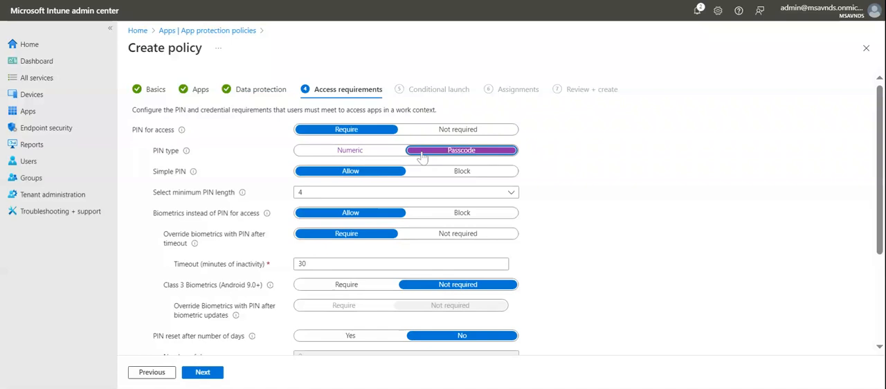
left_click(370, 154)
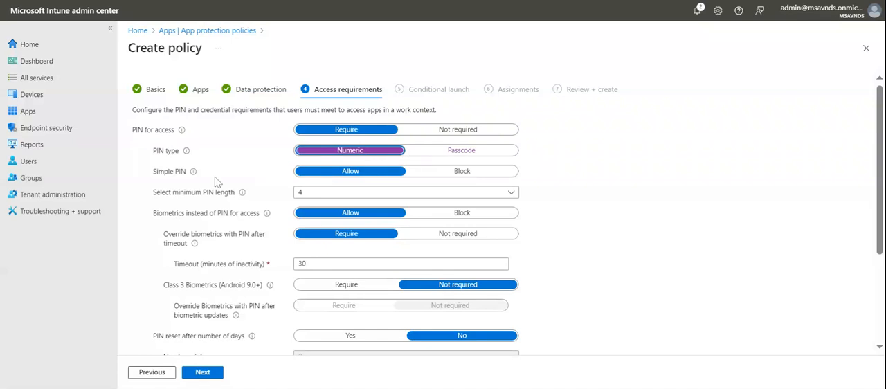
- Block simple PINs and set the minimum PIN length to 6
left_click(457, 174)
left_click(371, 193)
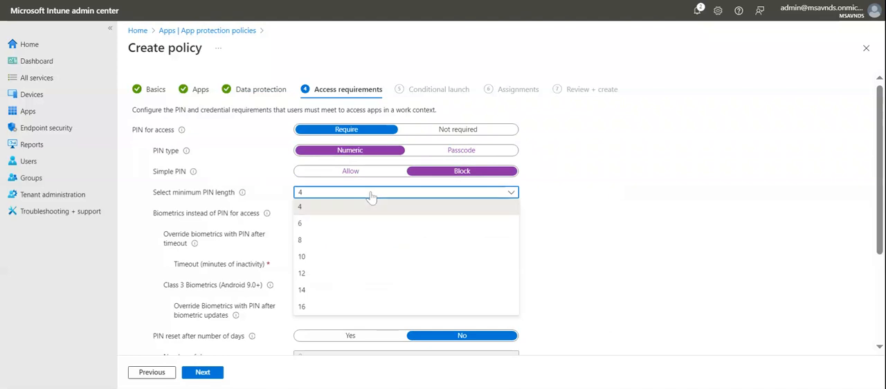
left_click(340, 224)
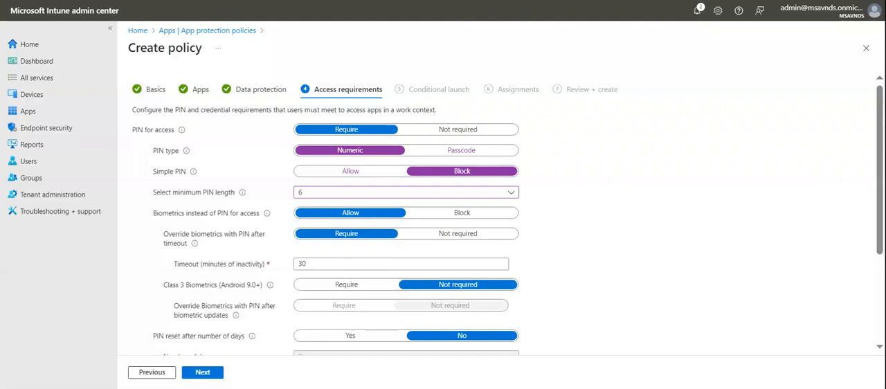
- Require Class 3 biometrics for Android 9.0+ and require overriding biometrics with a PIN after biometric updates
scroll(782, 166, "down", 3)
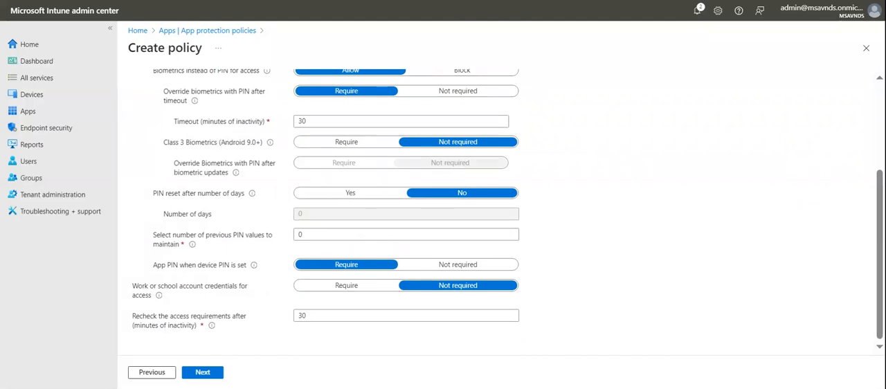
left_click(304, 121)
left_click_drag(307, 122, 283, 121)
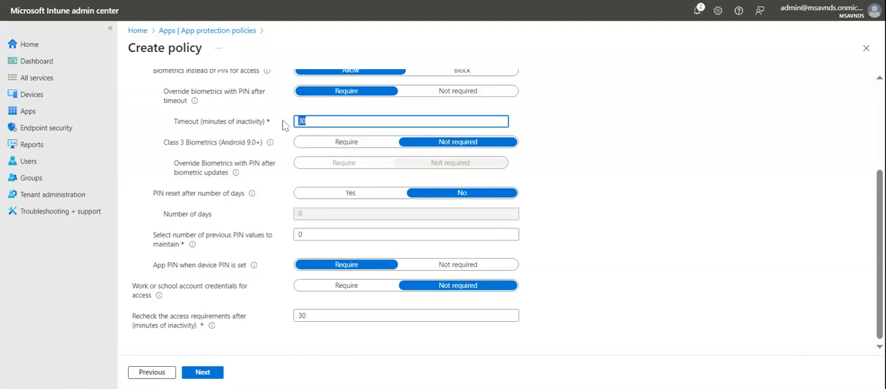
left_click(719, 203)
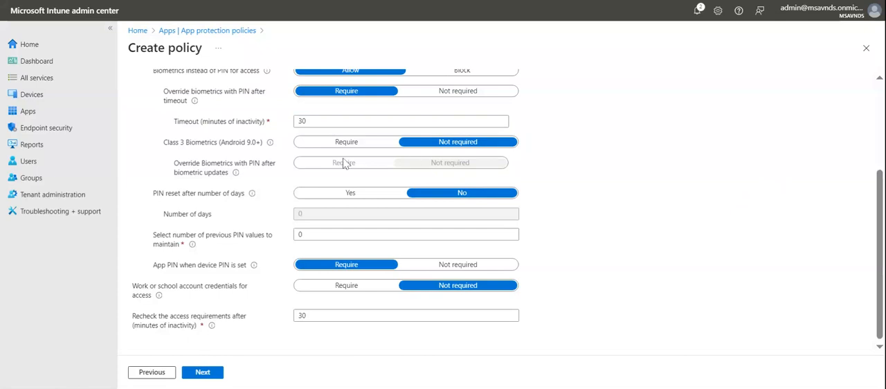
left_click_drag(307, 122, 297, 127)
left_click(673, 185)
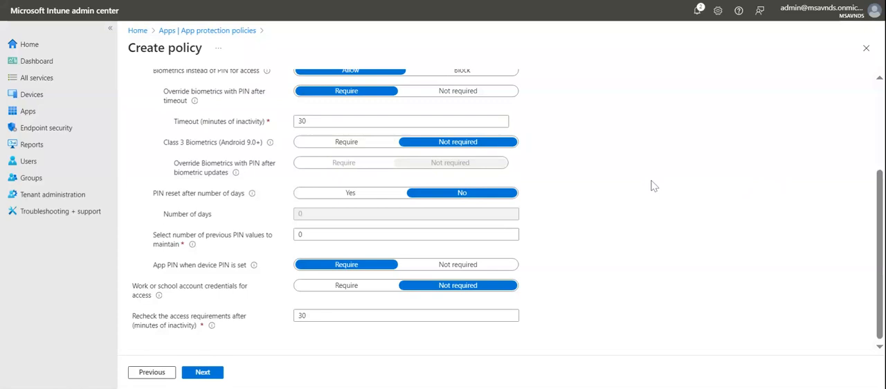
left_click(320, 144)
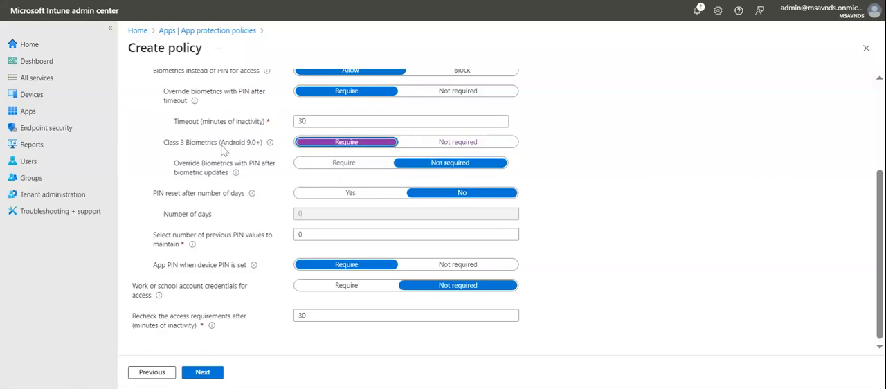
left_click(323, 170)
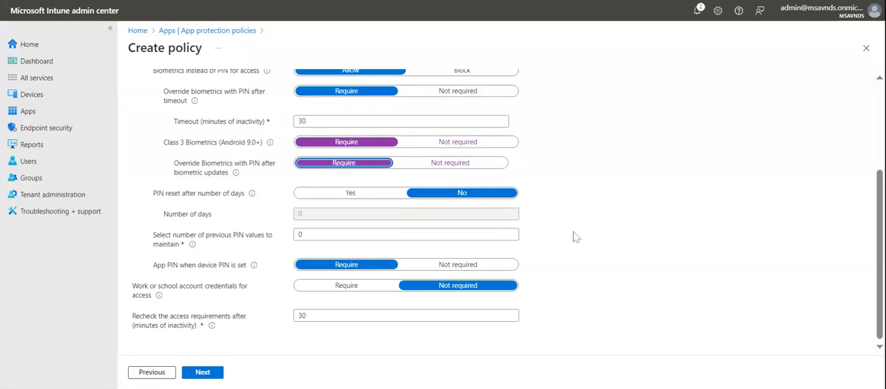
- Look back over the PIN and biometrics settings in the access requirements
scroll(707, 248, "up", 1)
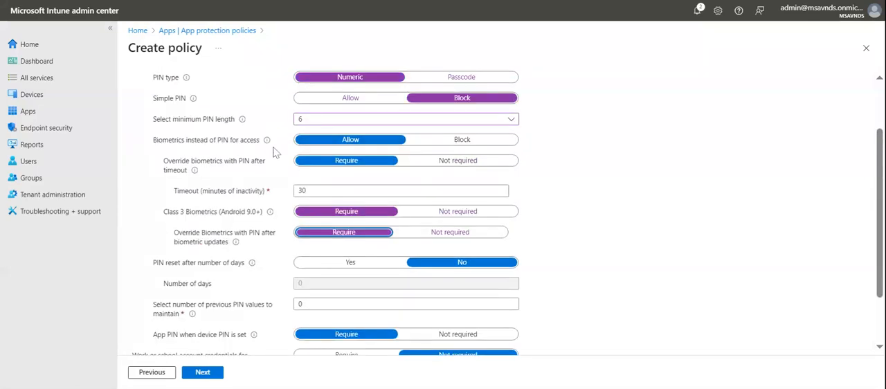
scroll(346, 159, "up", 1)
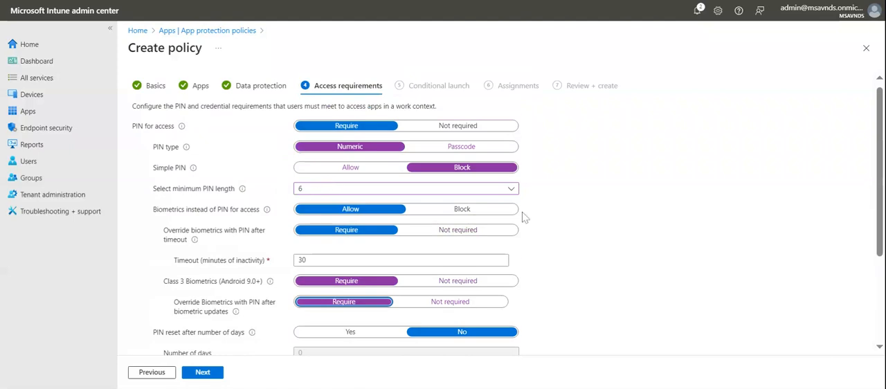
scroll(600, 214, "down", 1)
scroll(599, 214, "down", 1)
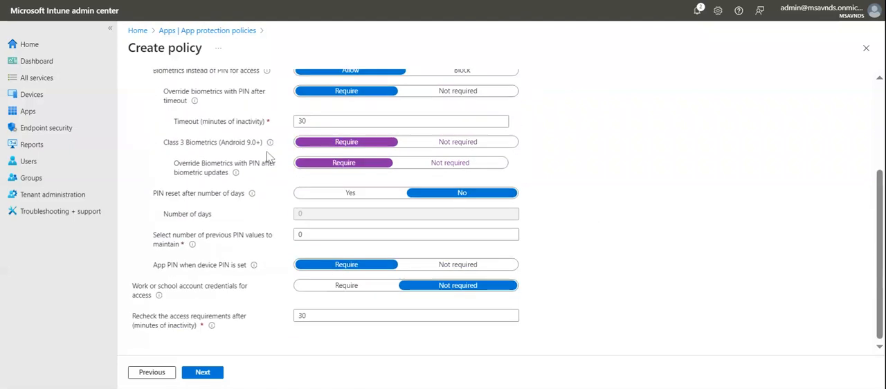
left_click_drag(211, 144, 255, 145)
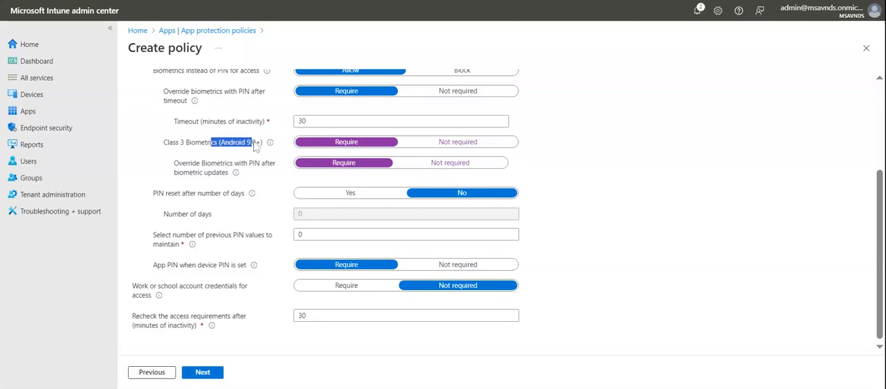
left_click(732, 204)
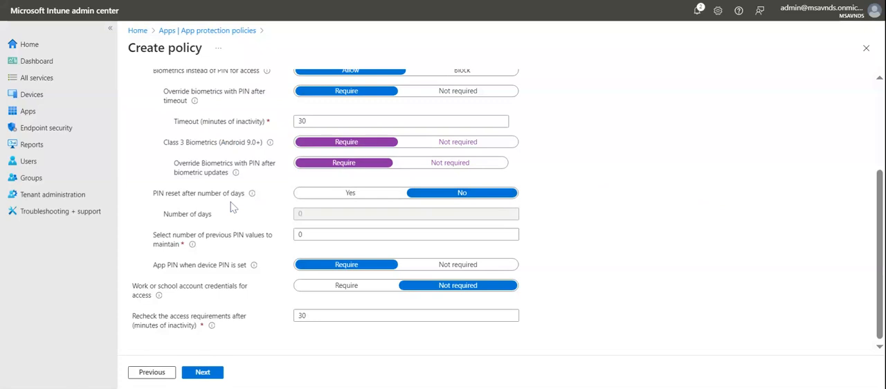
- Turn on PIN reset after a number of days and set the interval to 45 days
left_click(351, 193)
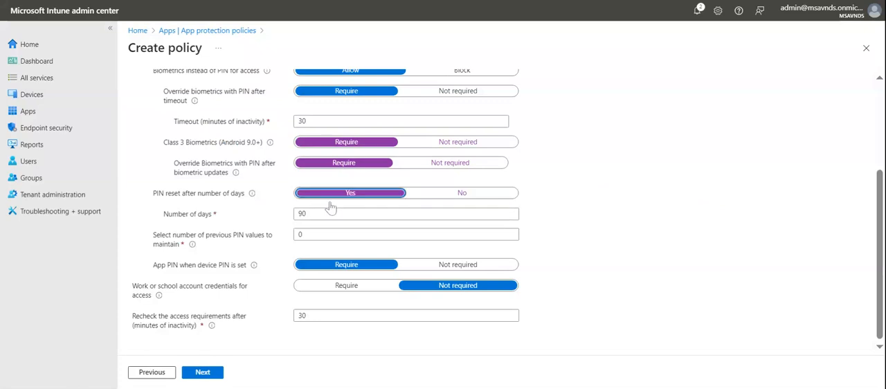
key("Tab")
type("45")
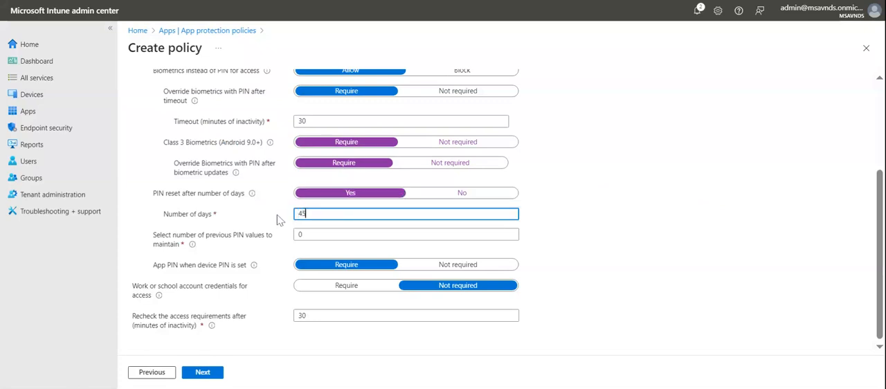
left_click(630, 230)
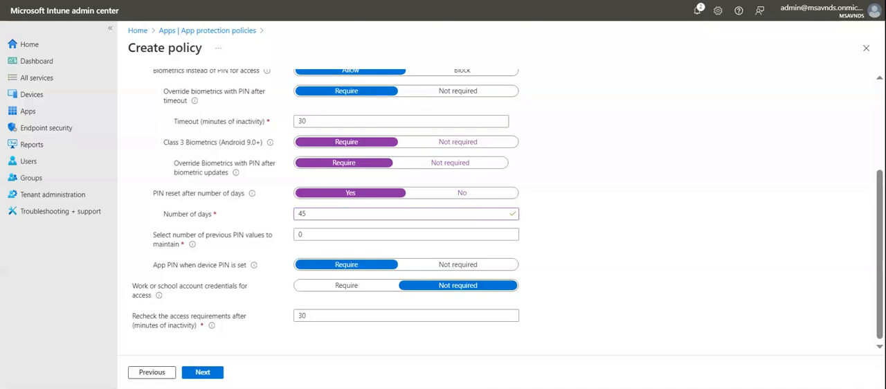
left_click_drag(309, 214, 296, 213)
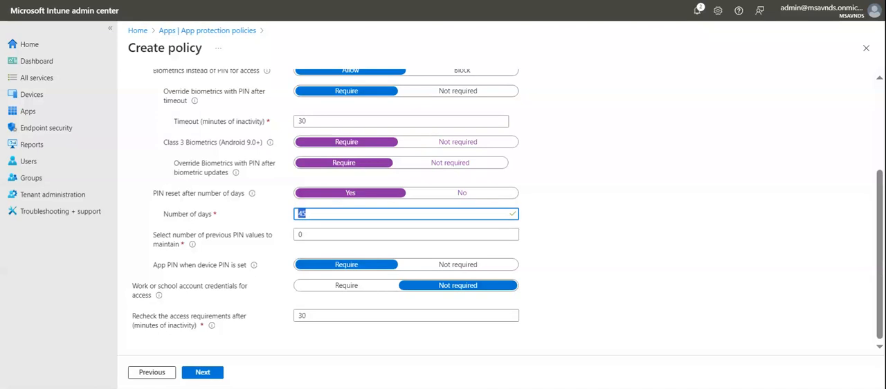
left_click(608, 227)
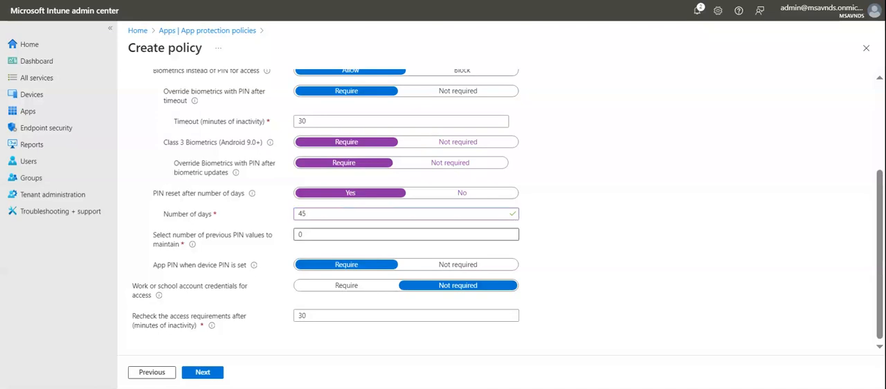
- Set the number of previous PIN values to maintain to 10
left_click(252, 238)
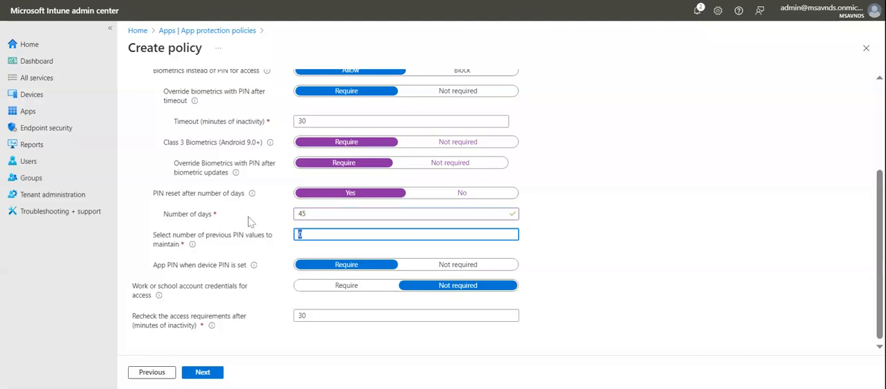
type("10")
left_click(598, 253)
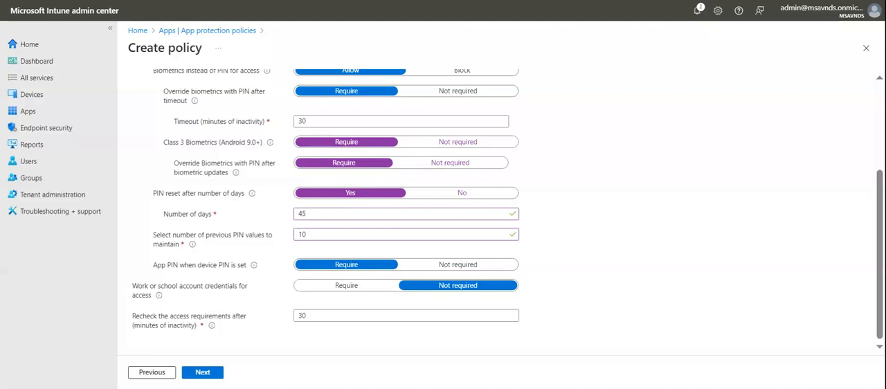
- Require work or school account credentials for access
left_click(344, 286)
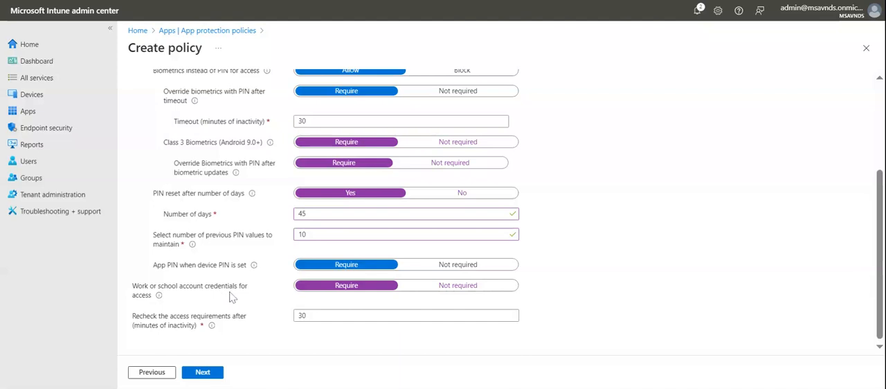
left_click_drag(253, 290, 173, 283)
left_click(255, 299)
left_click(429, 290)
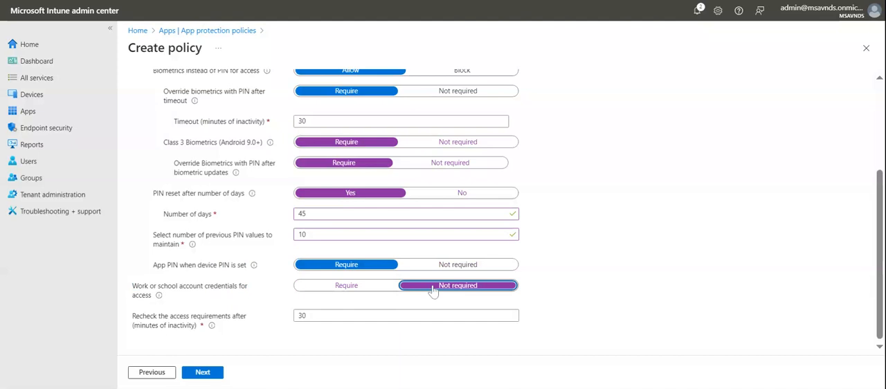
left_click(361, 293)
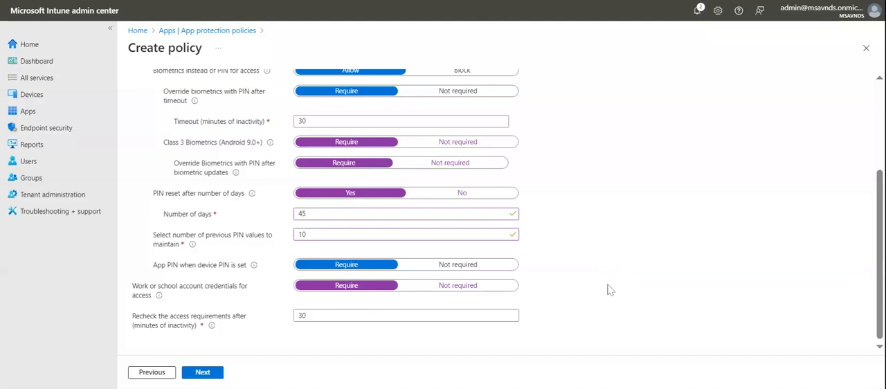
- Set the access requirements recheck to 25 minutes of inactivity and continue to the conditional launch settings
double_click(299, 316)
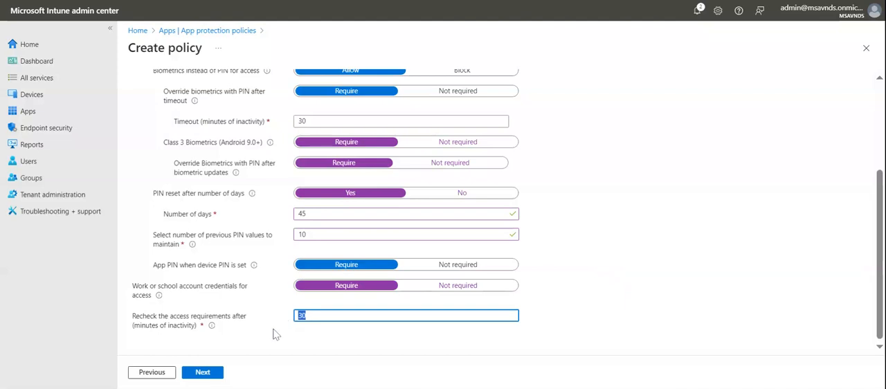
left_click(272, 328)
left_click_drag(312, 315, 281, 314)
key("BackSpace")
type("25")
left_click(281, 319)
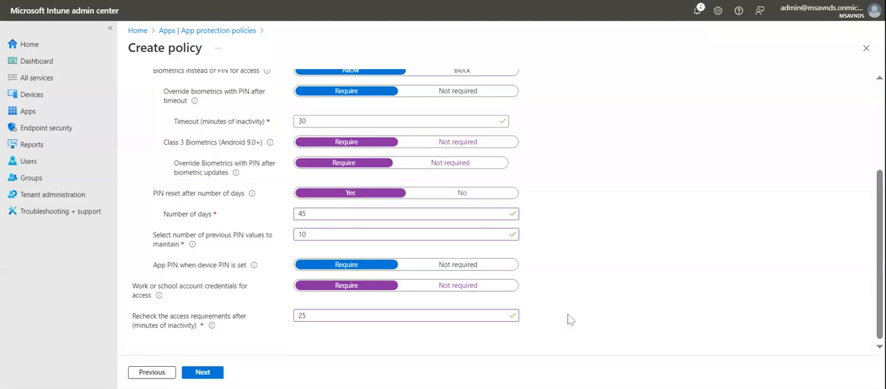
scroll(630, 272, "up", 3)
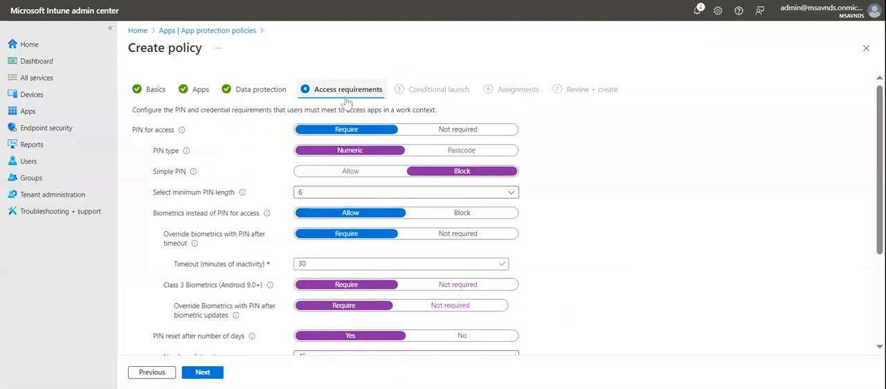
left_click(214, 373)
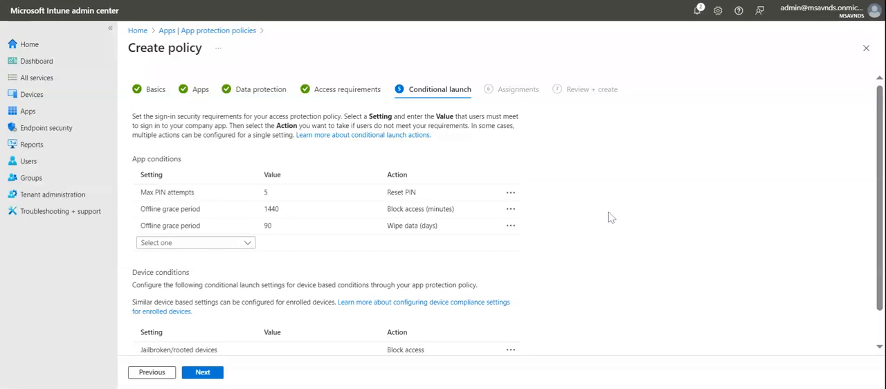
- Add an app condition for Min app version with the value 12.0.0 and the action Warn
left_click(225, 247)
left_click(203, 297)
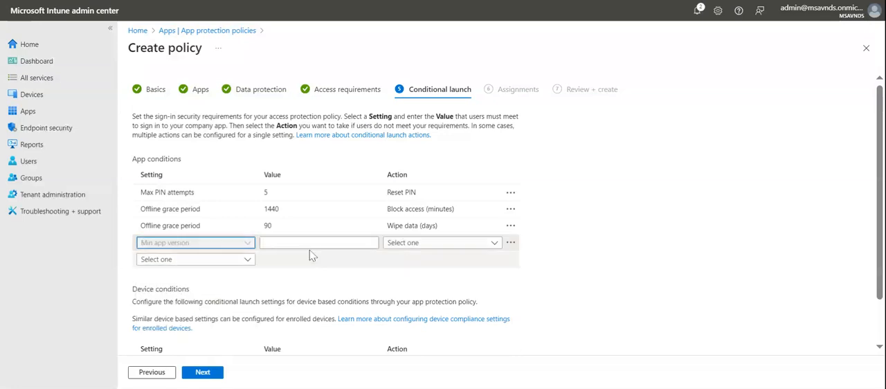
left_click(311, 244)
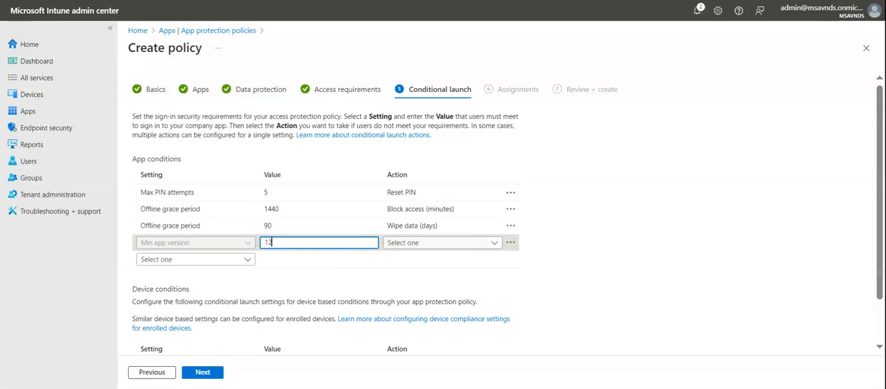
type("12.0")
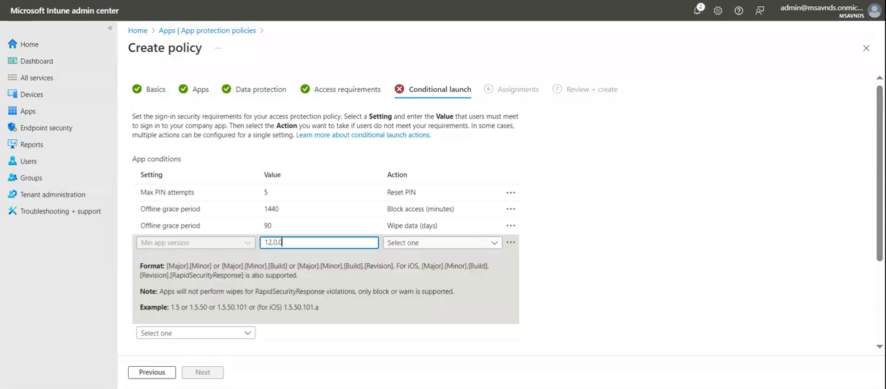
type(".0")
left_click(574, 273)
left_click(439, 246)
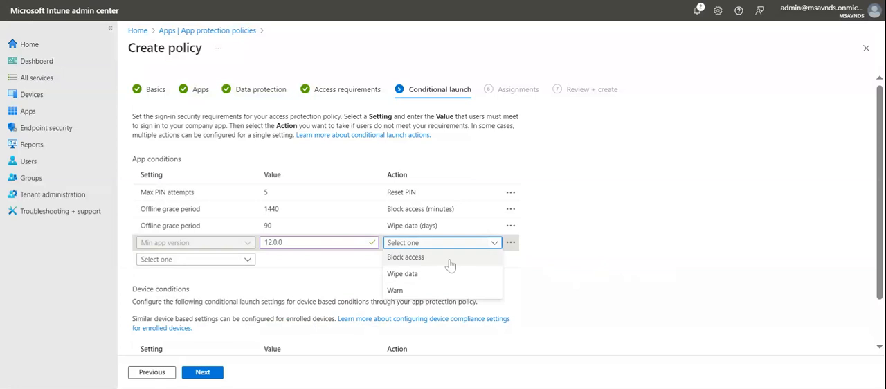
left_click(446, 291)
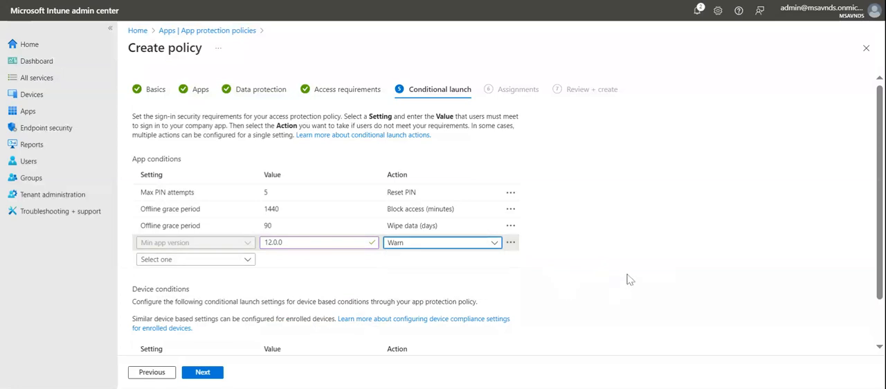
left_click_drag(291, 243, 250, 245)
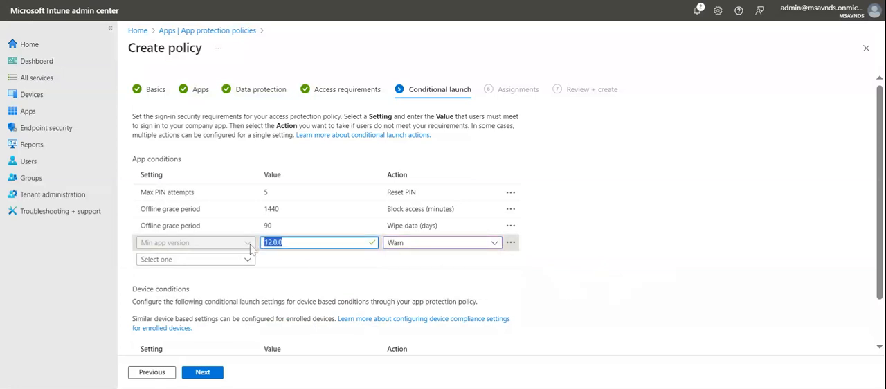
left_click(660, 256)
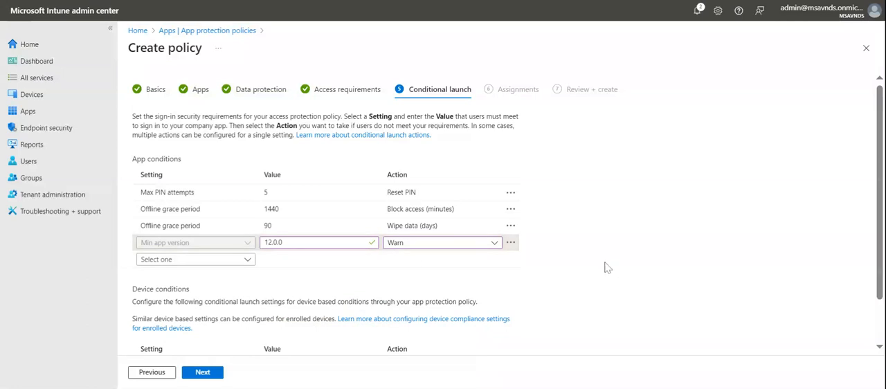
- Add a device condition for Min OS version with the value 12 and the action Block access
scroll(605, 268, "down", 1)
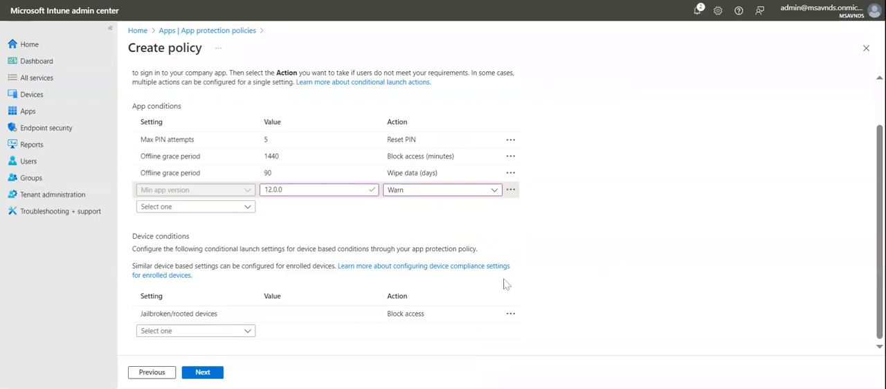
left_click(200, 337)
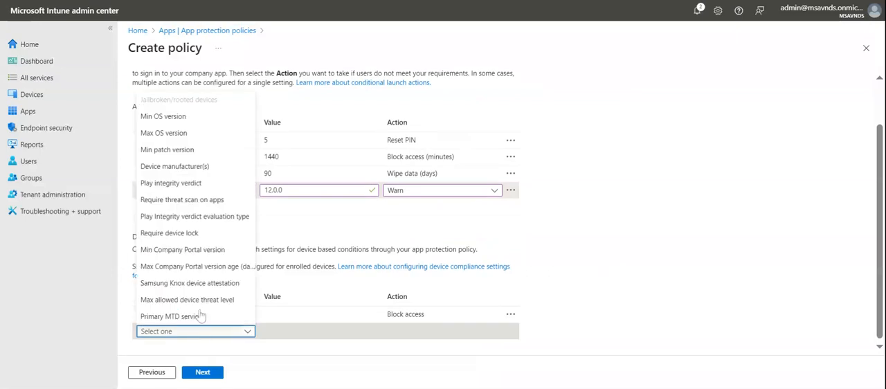
left_click(181, 116)
left_click(273, 331)
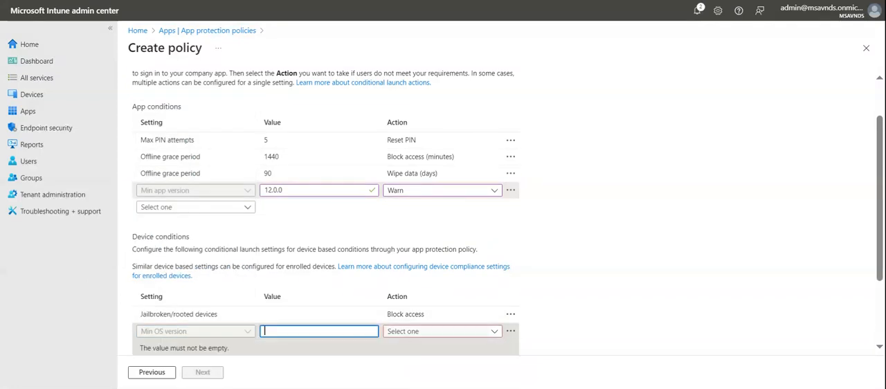
type("12")
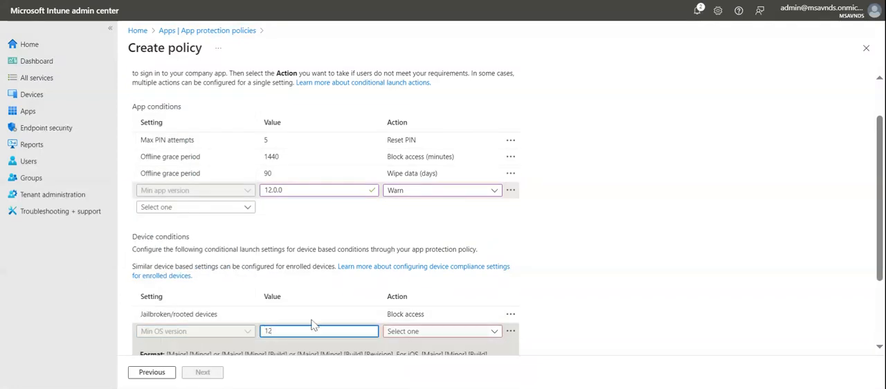
scroll(654, 207, "down", 2)
left_click(471, 233)
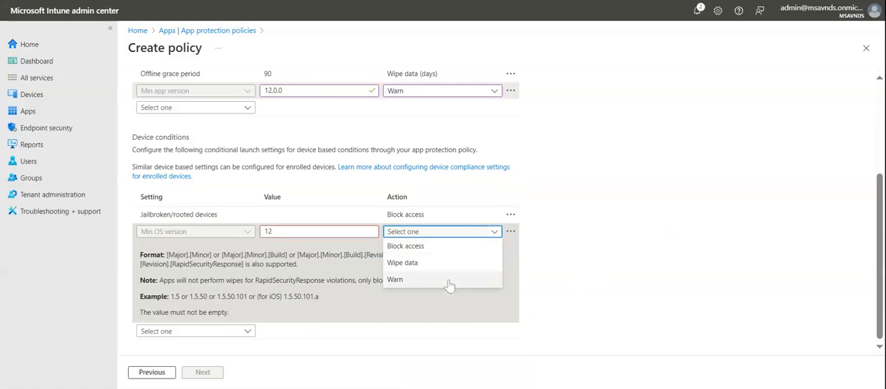
left_click(442, 263)
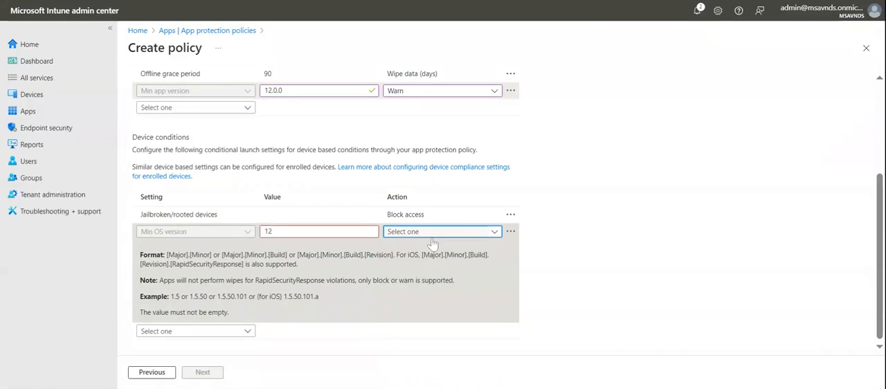
left_click(432, 236)
left_click(419, 247)
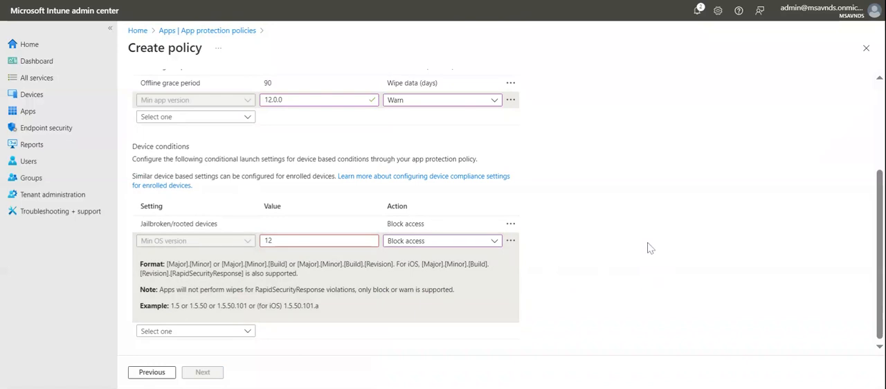
- Set the Min OS version value to 12.0.0 and continue to the group assignments
left_click(193, 332)
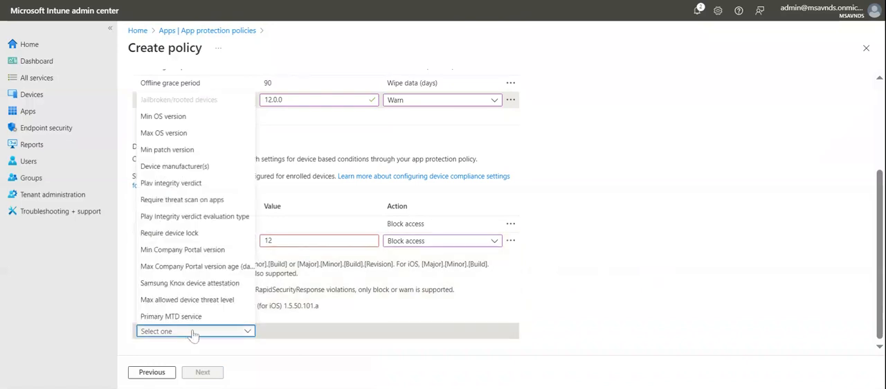
left_click(544, 280)
left_click(304, 241)
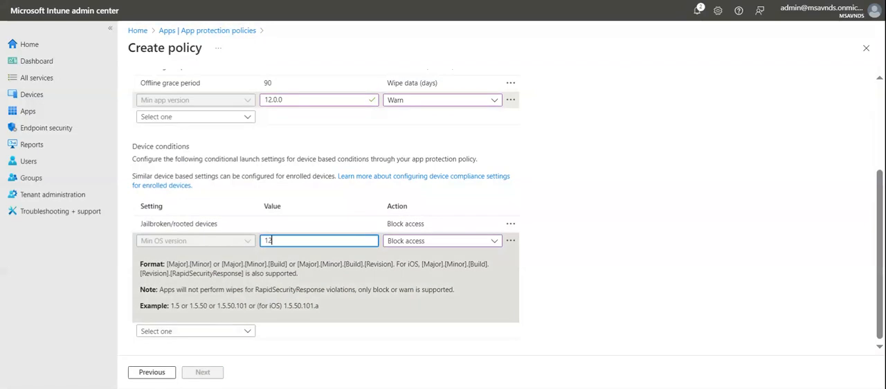
type("12.0.0")
left_click(703, 219)
scroll(526, 268, "up", 2)
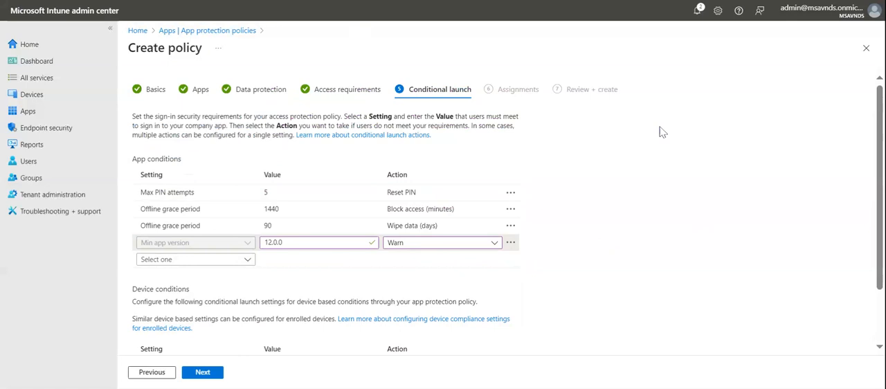
scroll(672, 251, "down", 1)
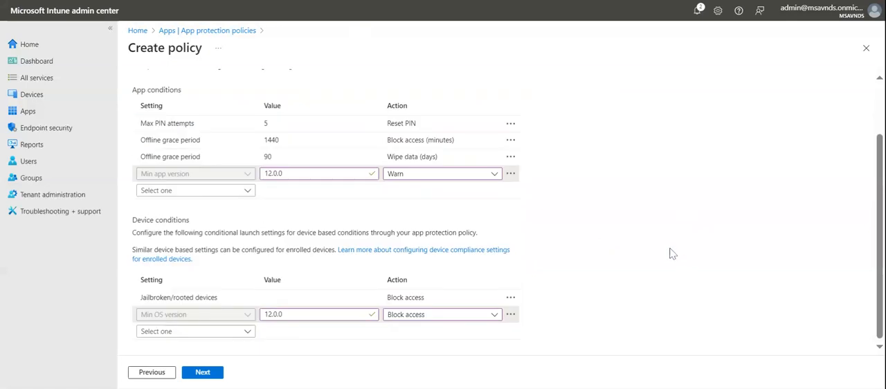
left_click(202, 373)
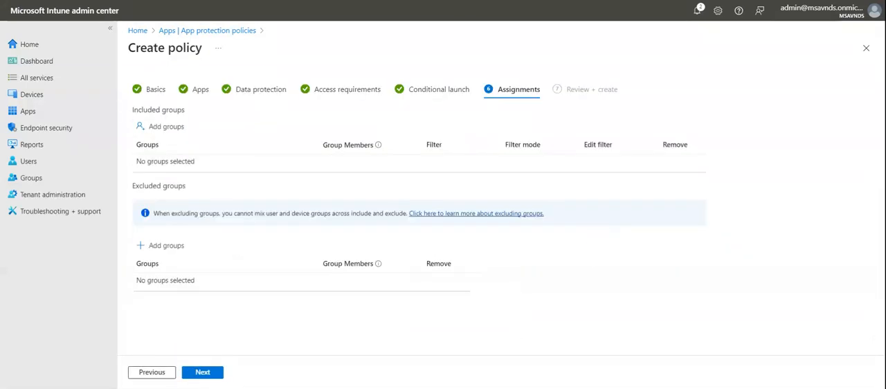
- Search the groups for "windows" and add the Windows 365 group to the policy's included groups
left_click(164, 127)
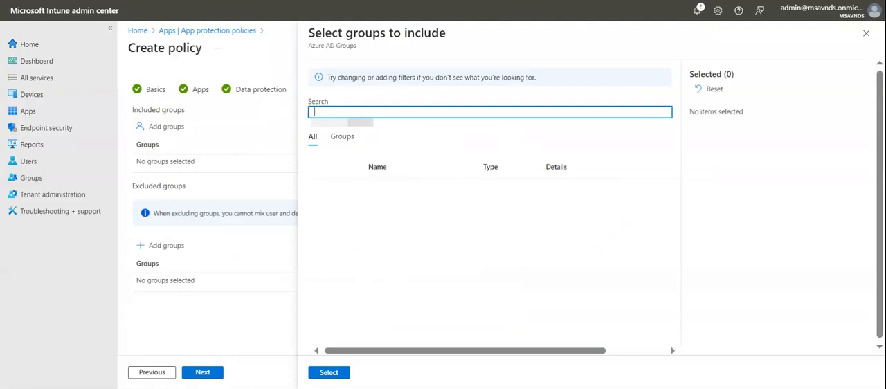
type("windows")
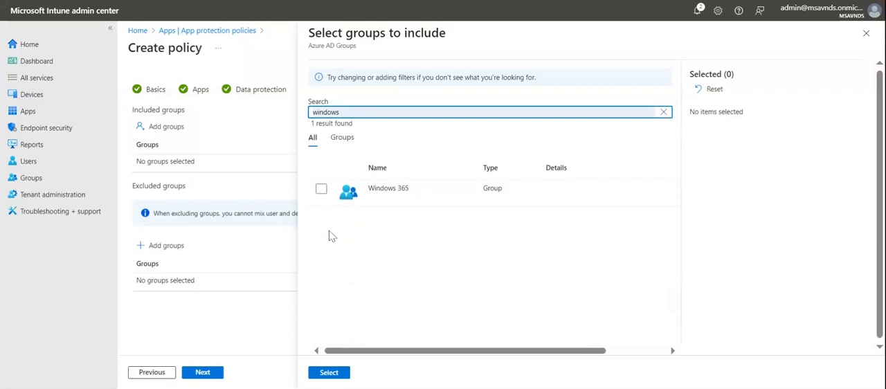
left_click(321, 190)
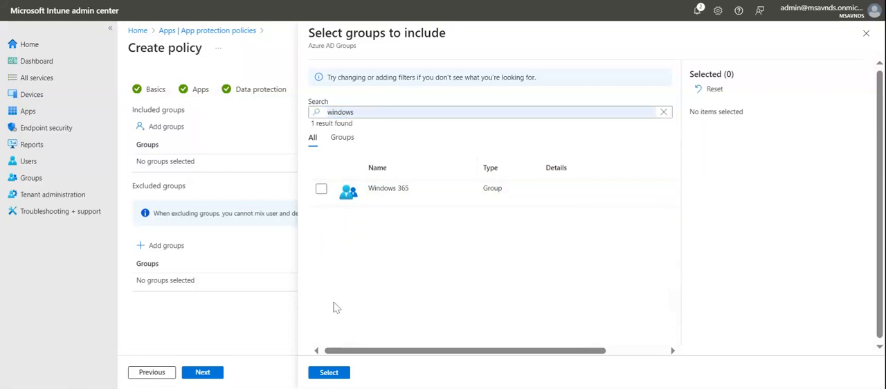
left_click(322, 188)
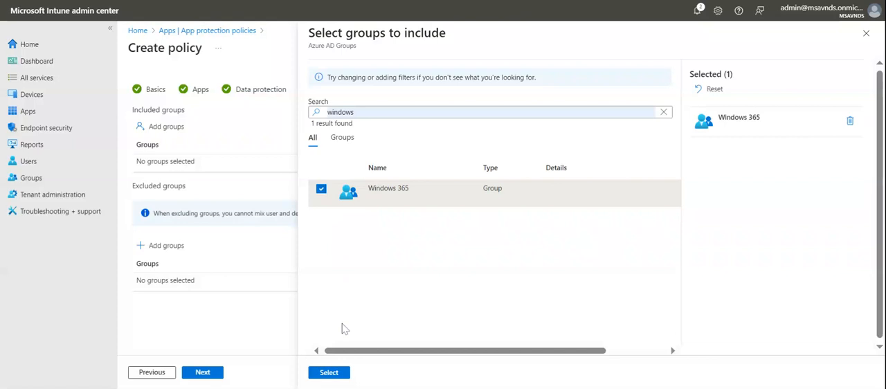
left_click(330, 372)
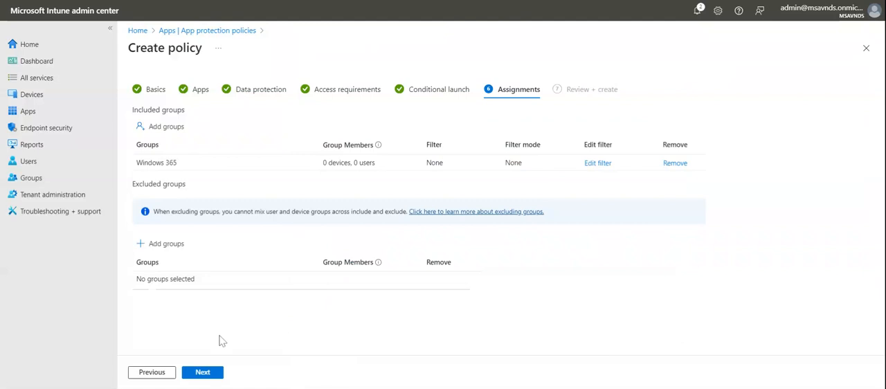
- Review the policy summary, create the policy, and open App Protection Policy - Android from the policy list
left_click(202, 372)
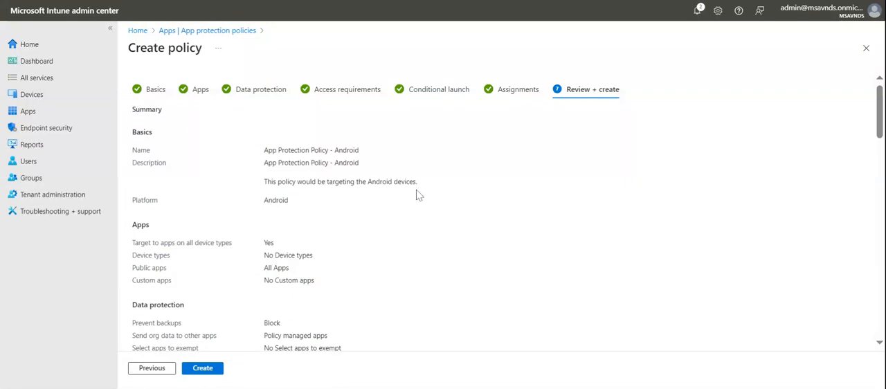
scroll(416, 201, "down", 15)
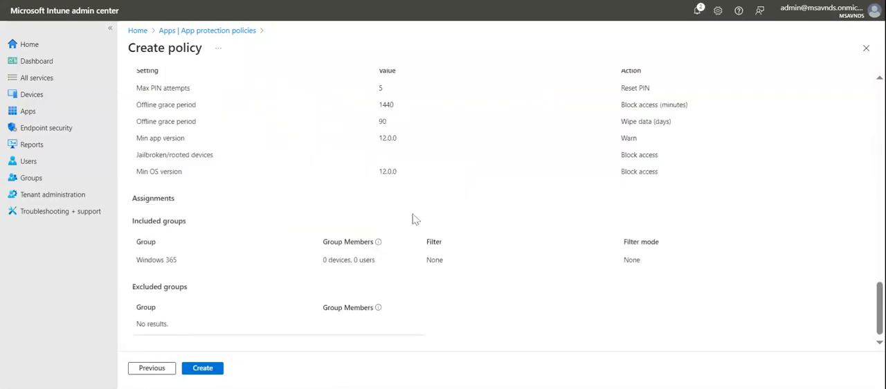
scroll(415, 220, "up", 15)
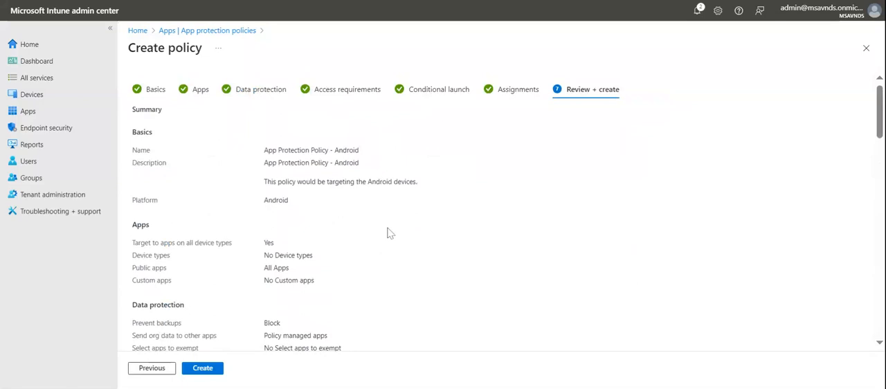
left_click(205, 368)
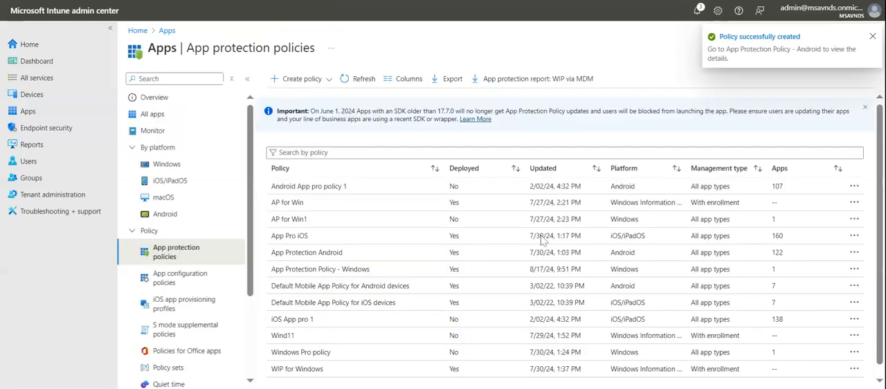
left_click(336, 272)
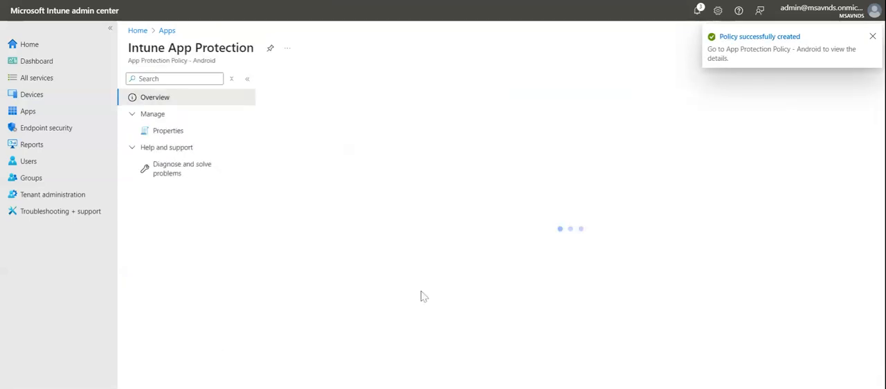